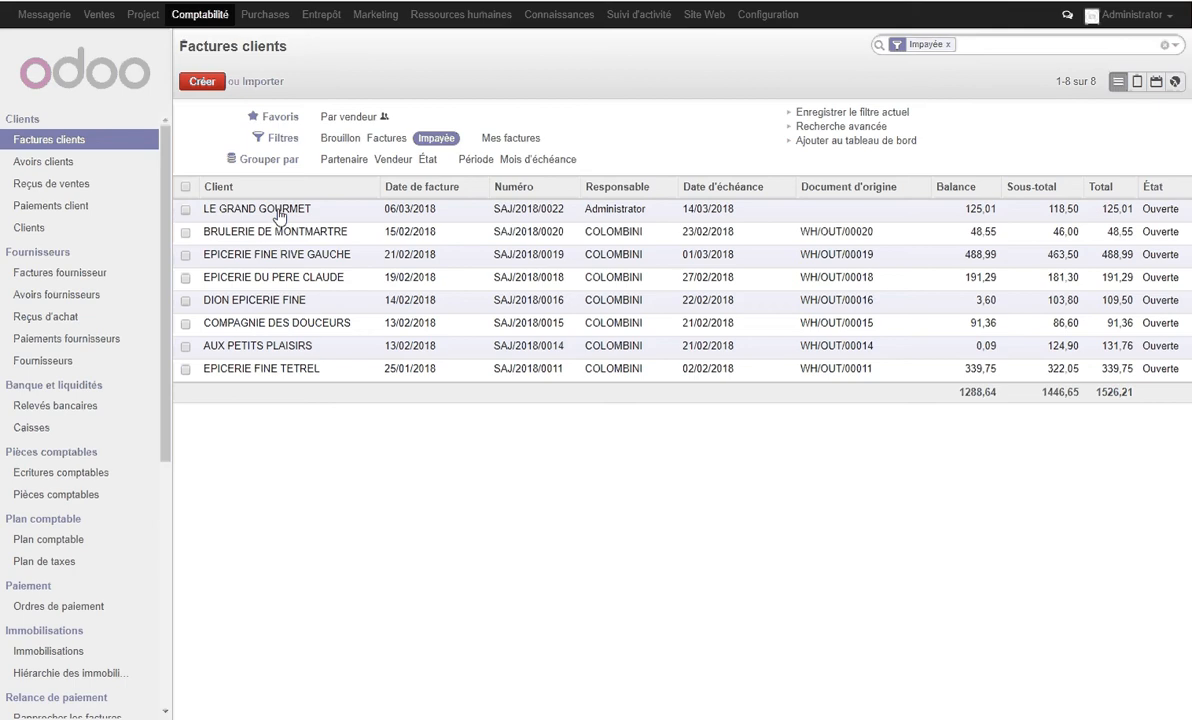
# - Start a payment on the unpaid LE GRAND GOURMET invoice with an amount of 125,10 € and payment method Banque (EUR)
pyautogui.click(279, 212)
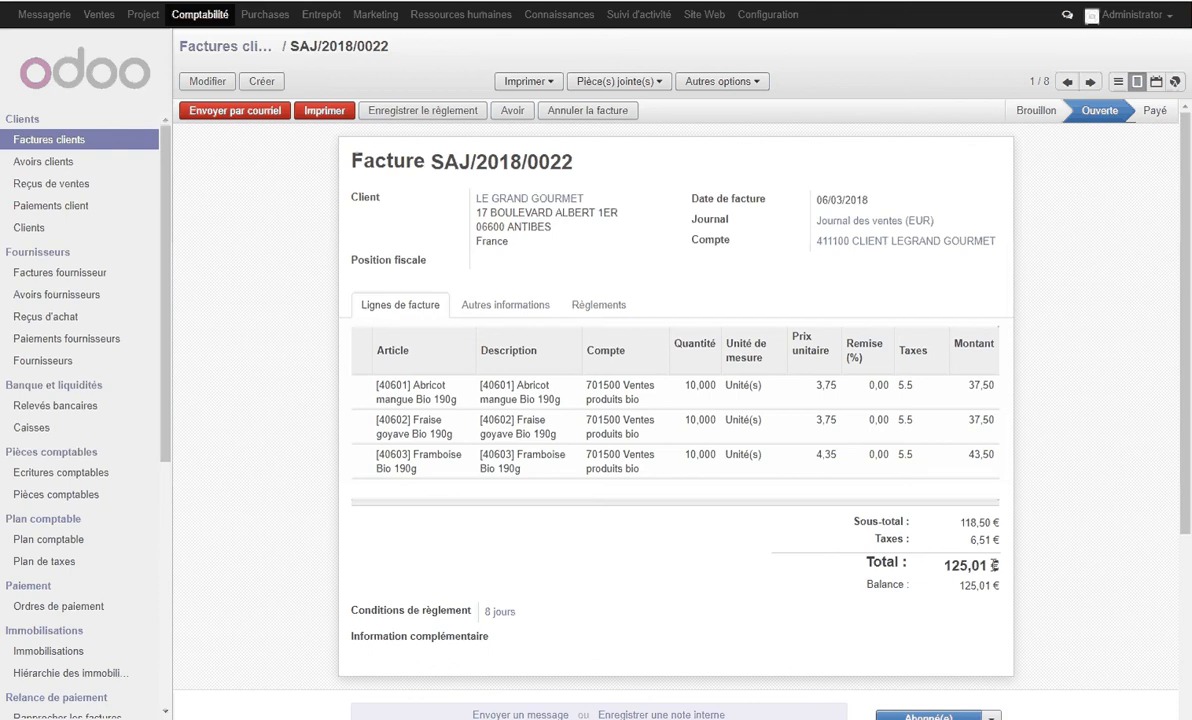
pyautogui.click(436, 113)
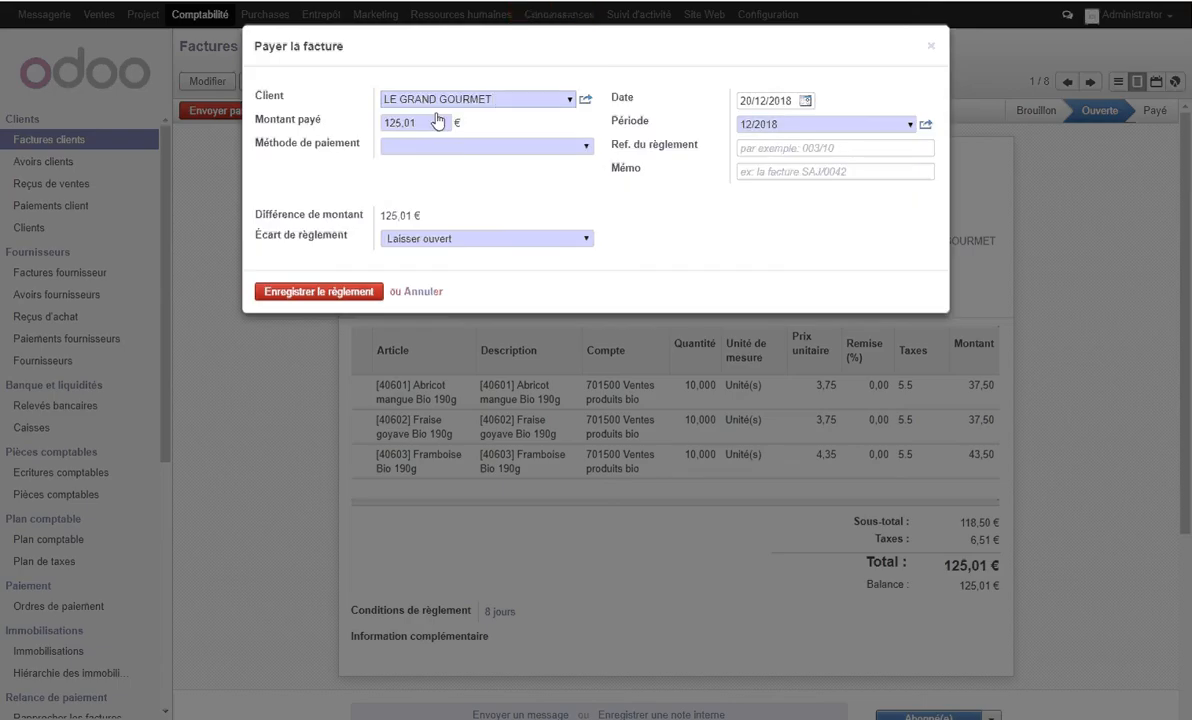
pyautogui.click(423, 123)
pyautogui.moveTo(423, 123); pyautogui.dragTo(365, 125)
pyautogui.write('125?')
pyautogui.press('BackSpace')
pyautogui.write(',10')
pyautogui.click(429, 148)
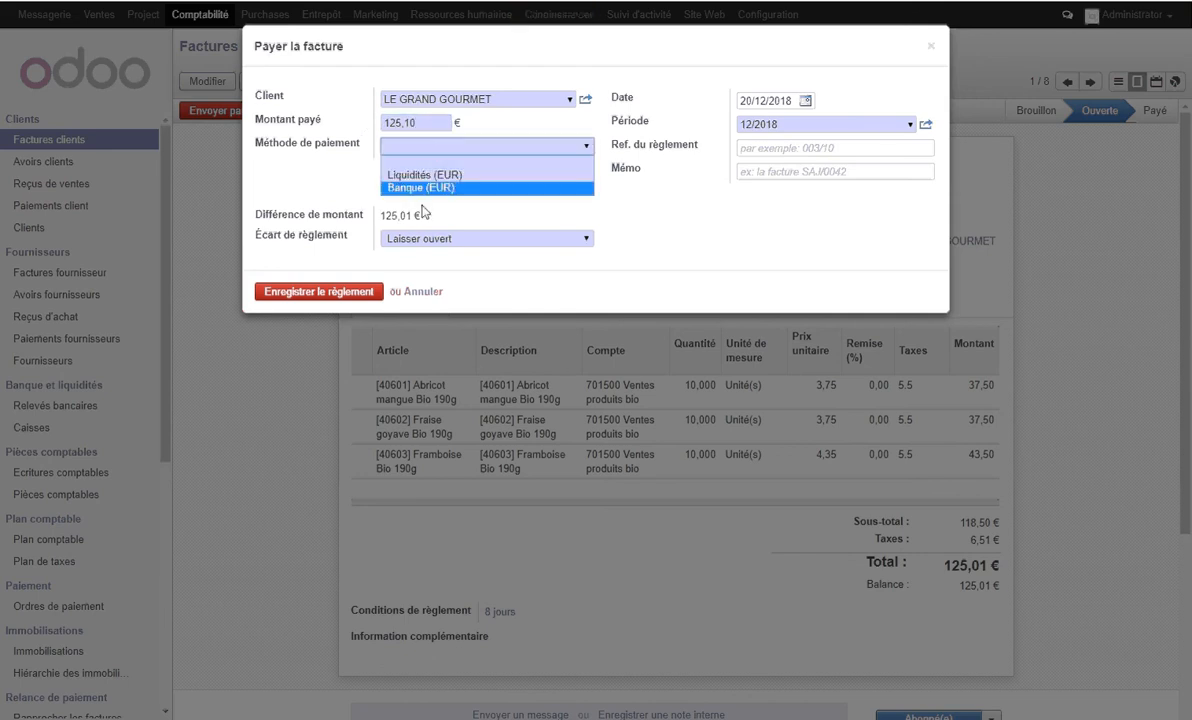
pyautogui.click(418, 188)
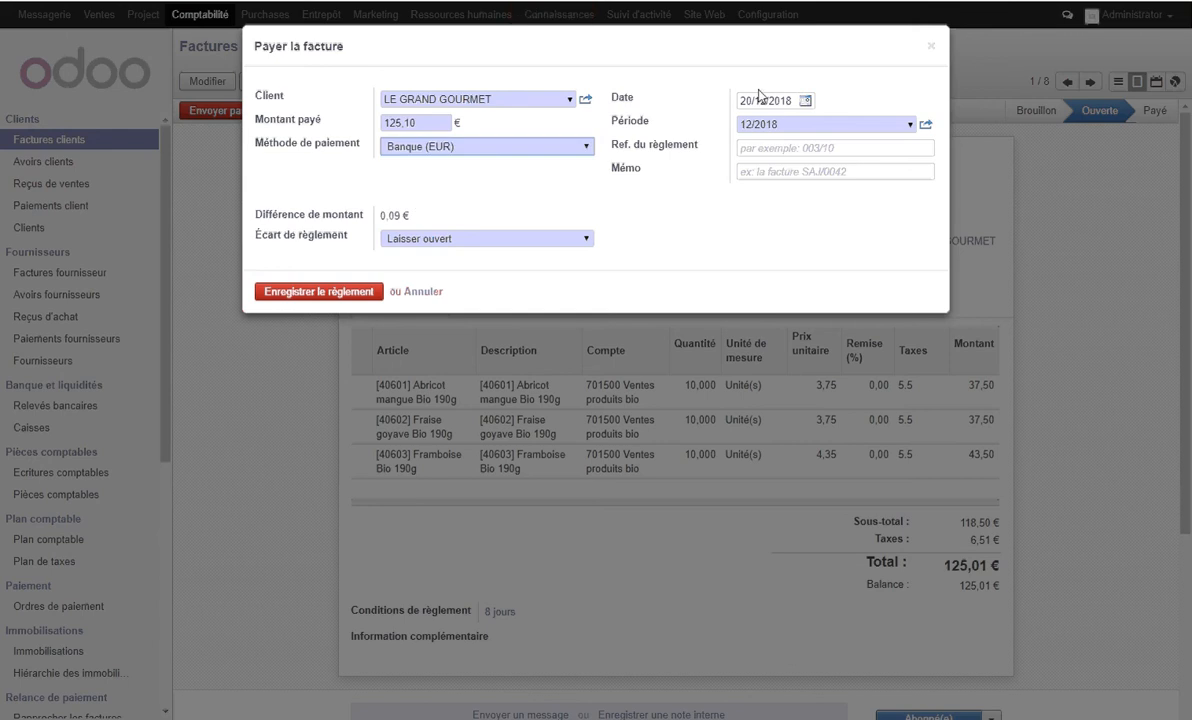
# - Set the payment date to 14/03/2018 and the payment reference to "Virement bancaire"
pyautogui.click(806, 101)
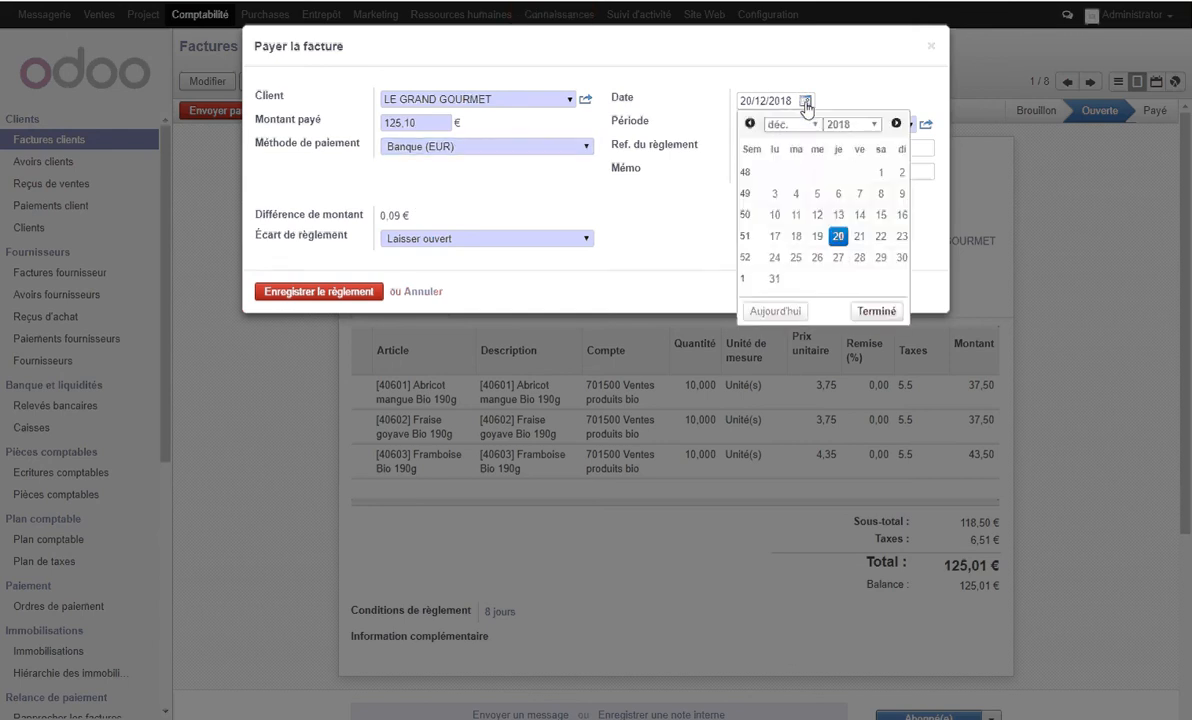
pyautogui.click(800, 124)
pyautogui.click(790, 165)
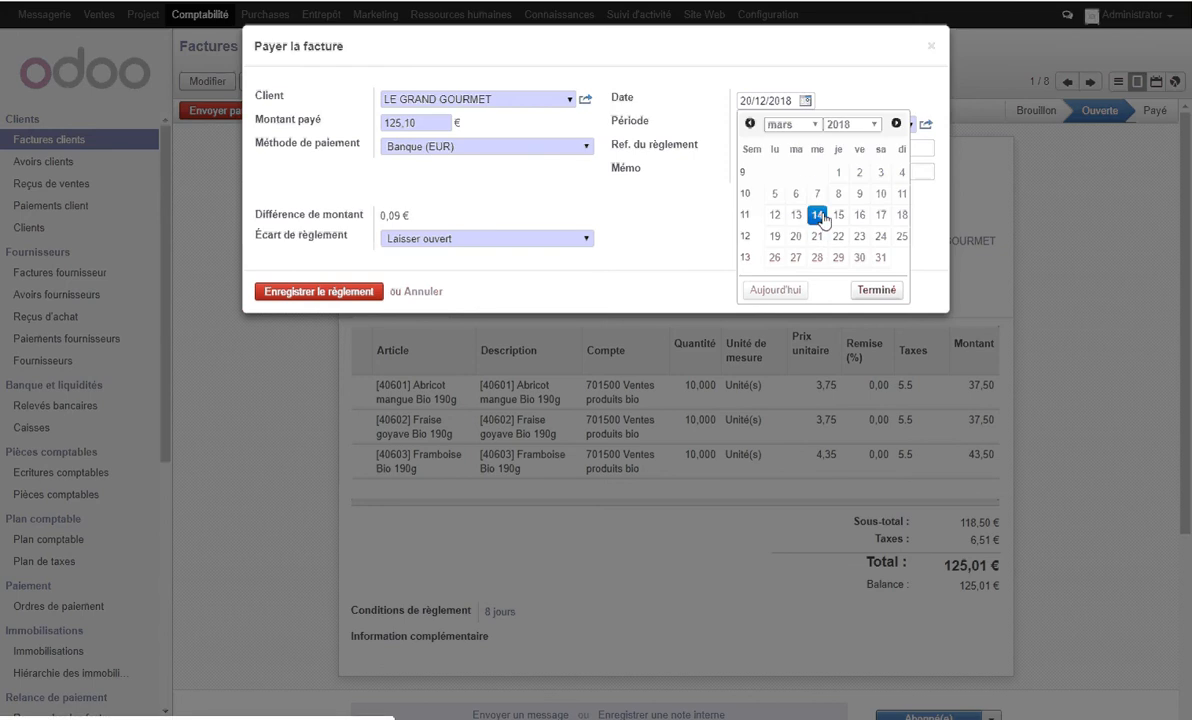
pyautogui.click(817, 214)
pyautogui.click(763, 146)
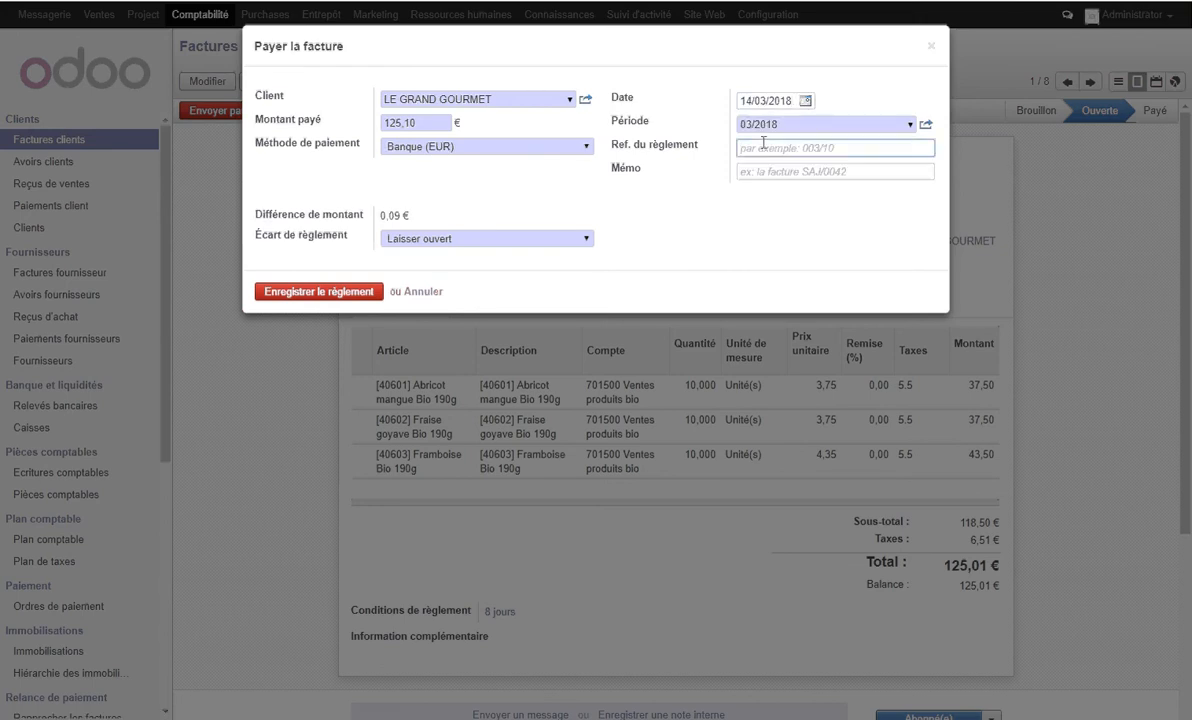
pyautogui.write('Virement bancaire')
# - Set the payment difference to "Lettrer la balance de paiement" with counterpart account 758000 Produits divers de gestion courante
pyautogui.click(461, 241)
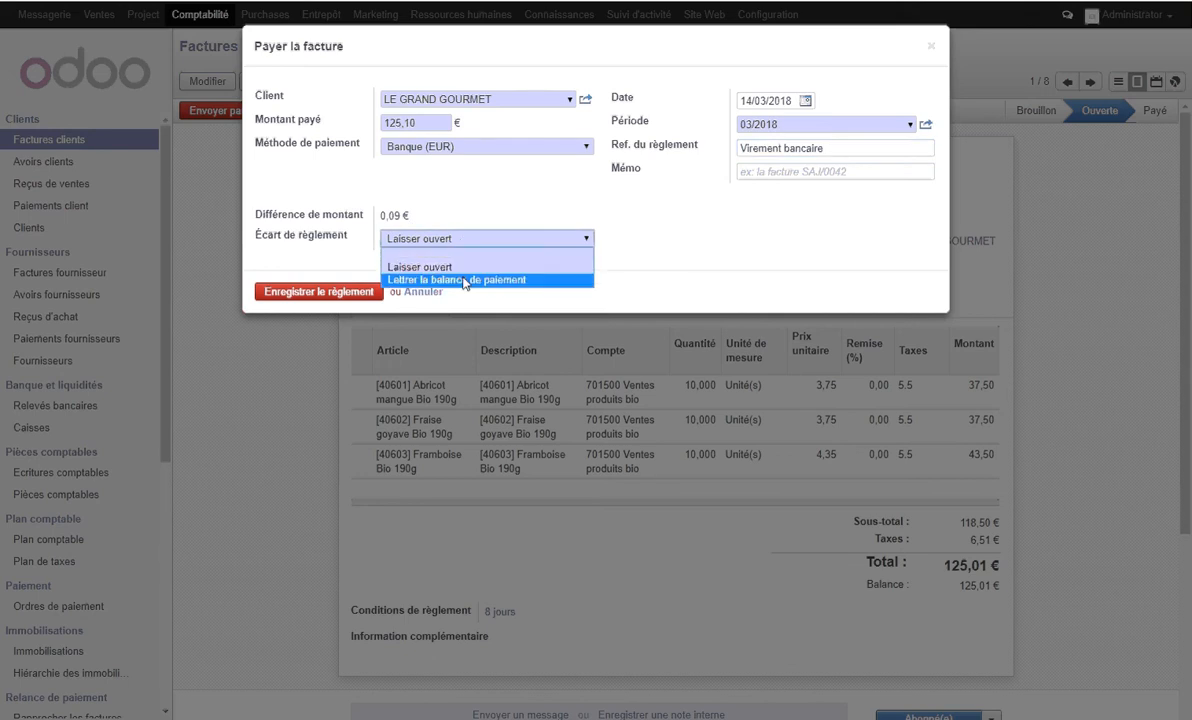
pyautogui.click(463, 280)
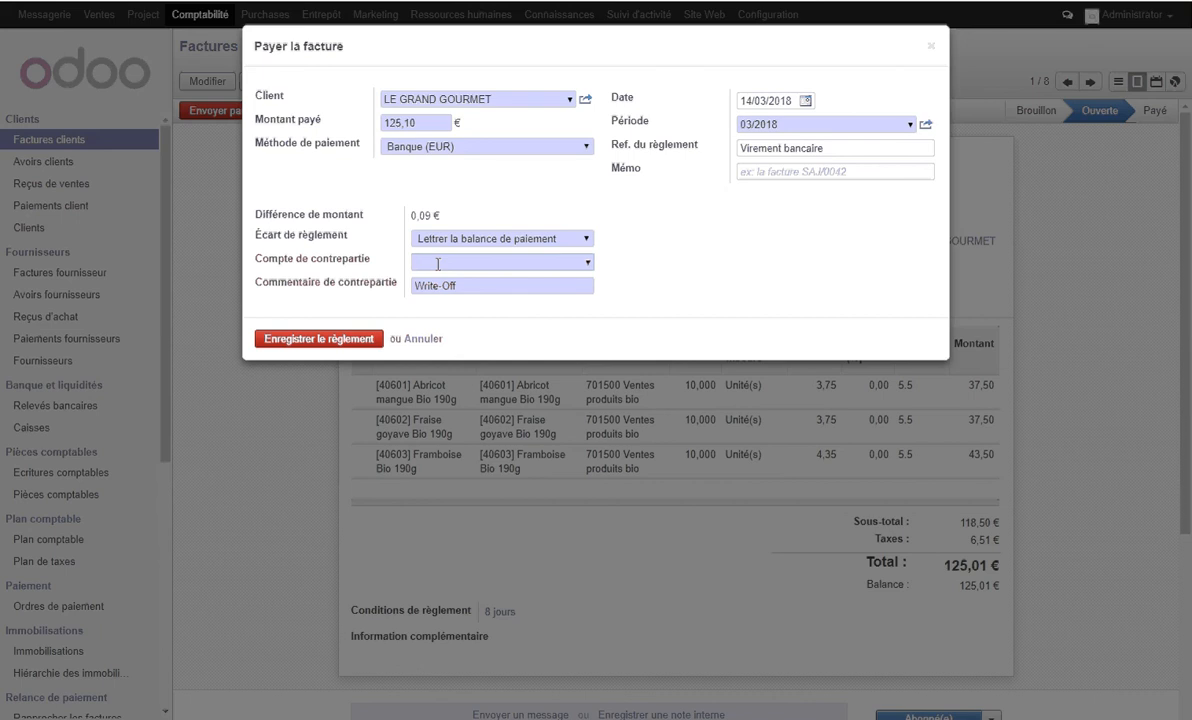
pyautogui.write('758')
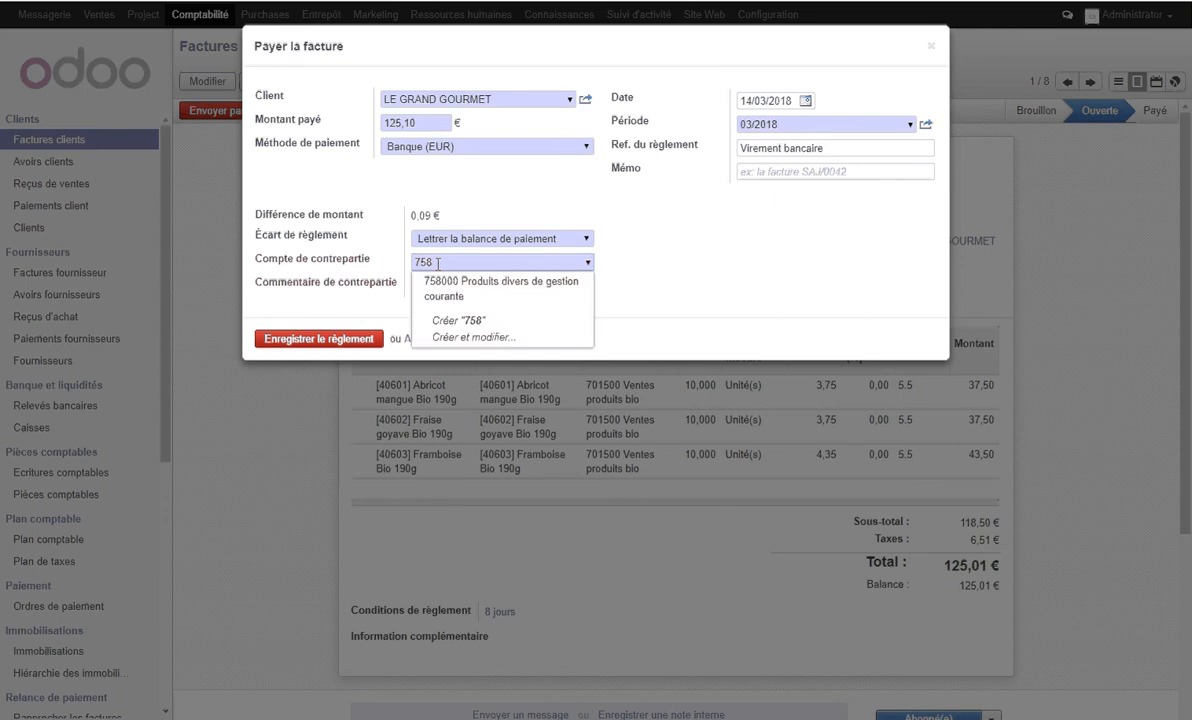
pyautogui.click(499, 297)
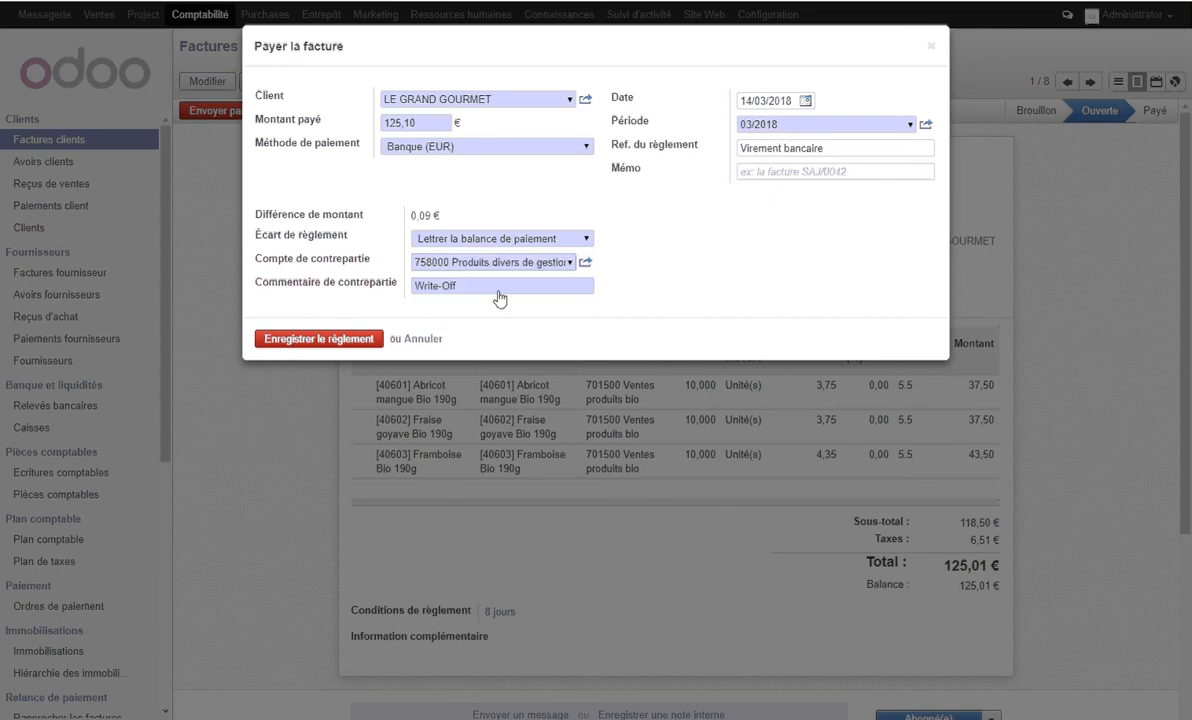
# - Replace the counterpart comment with "Erreur de règlement" and register the payment
pyautogui.moveTo(560, 288); pyautogui.dragTo(333, 277)
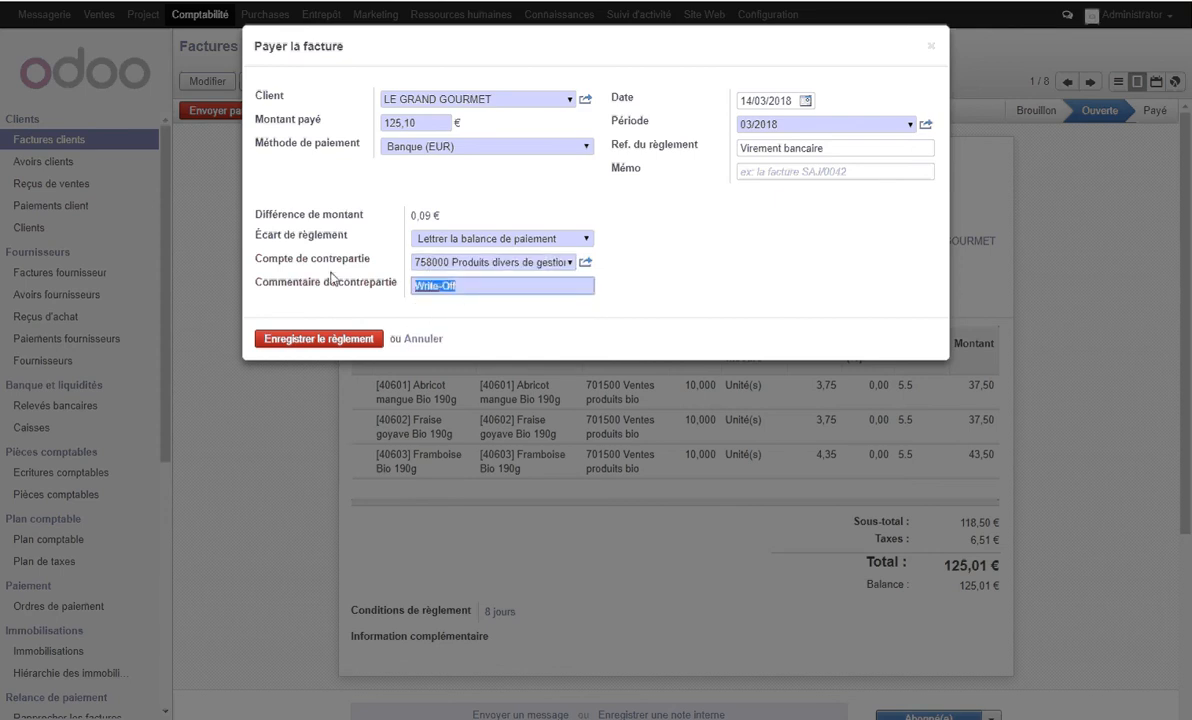
pyautogui.write('Ere')
pyautogui.press('BackSpace')
pyautogui.write('reur de réglement')
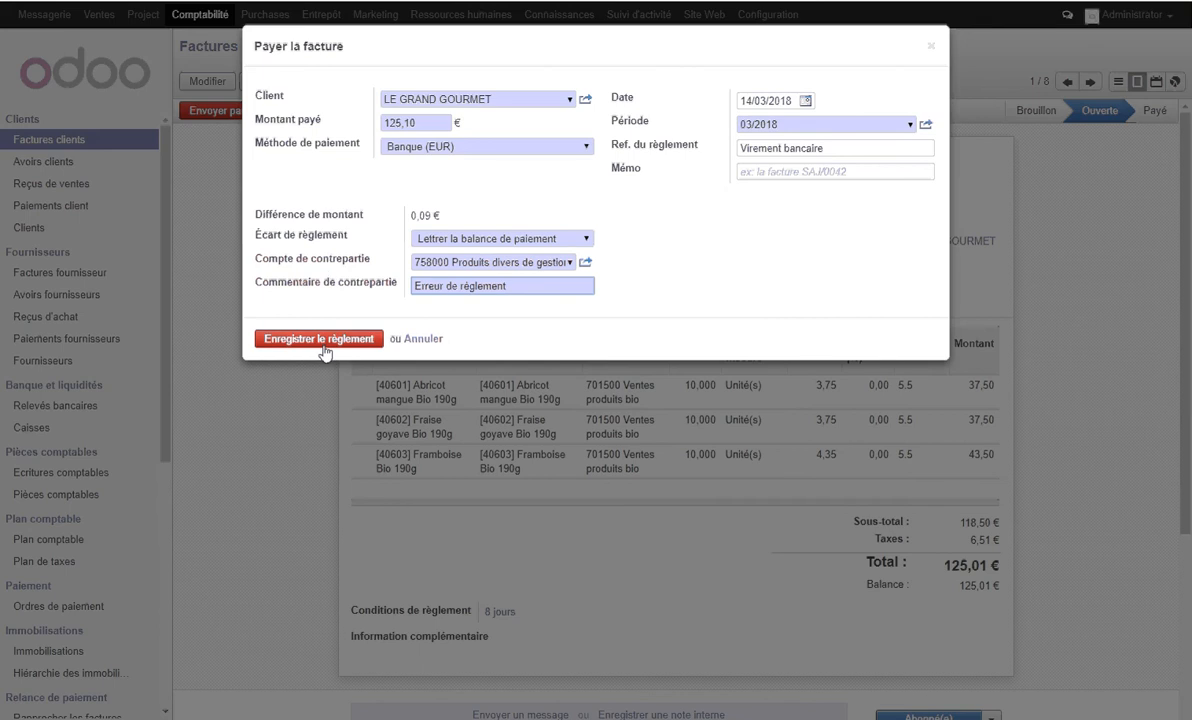
pyautogui.click(324, 344)
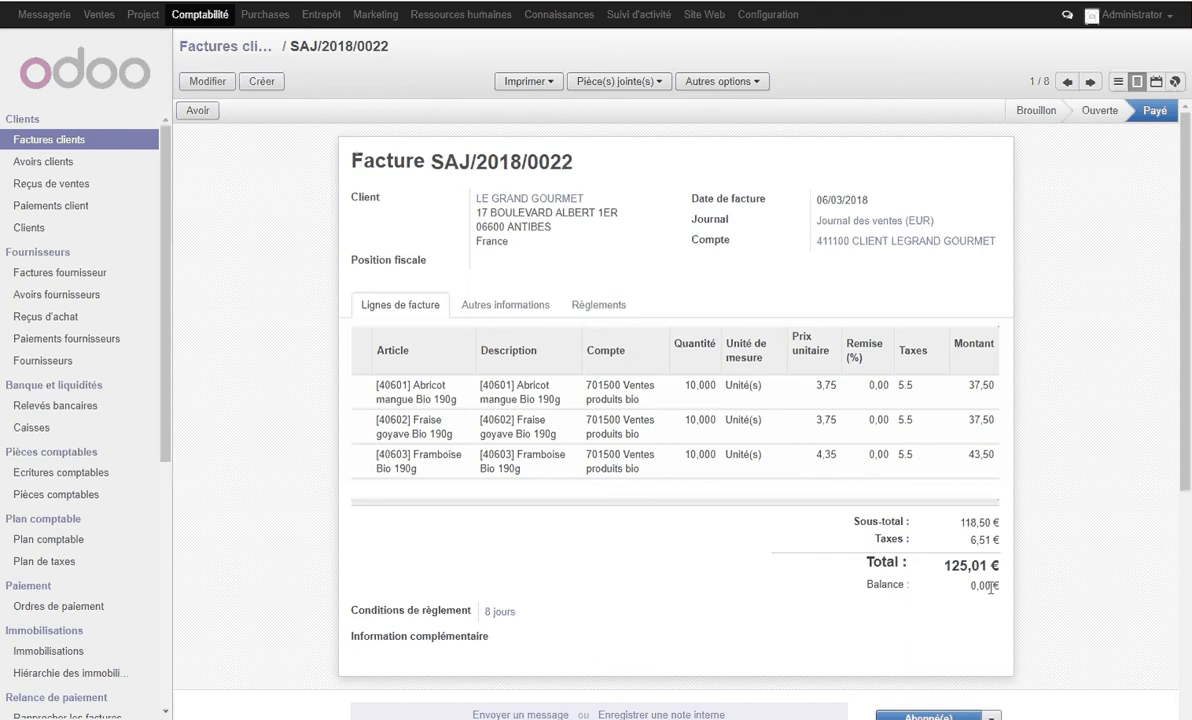
# - Open the unposted LE GRAND GOURMET bank entry among the accounting documents to check its lines
pyautogui.click(78, 497)
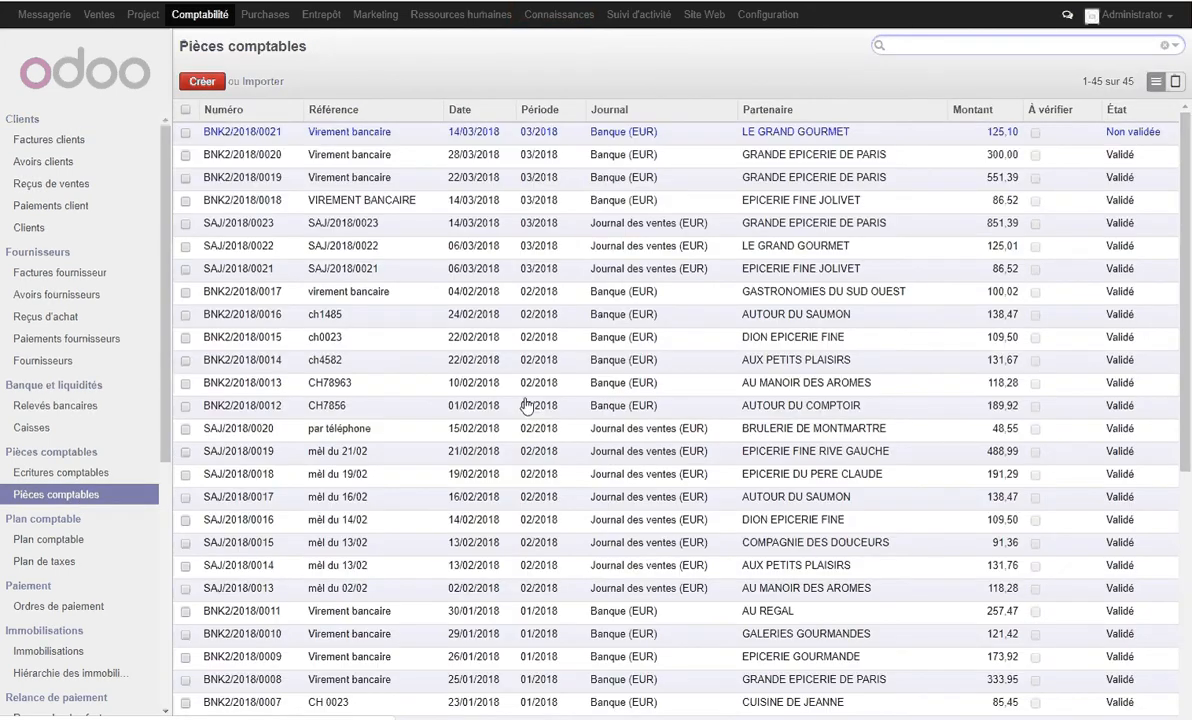
pyautogui.click(343, 132)
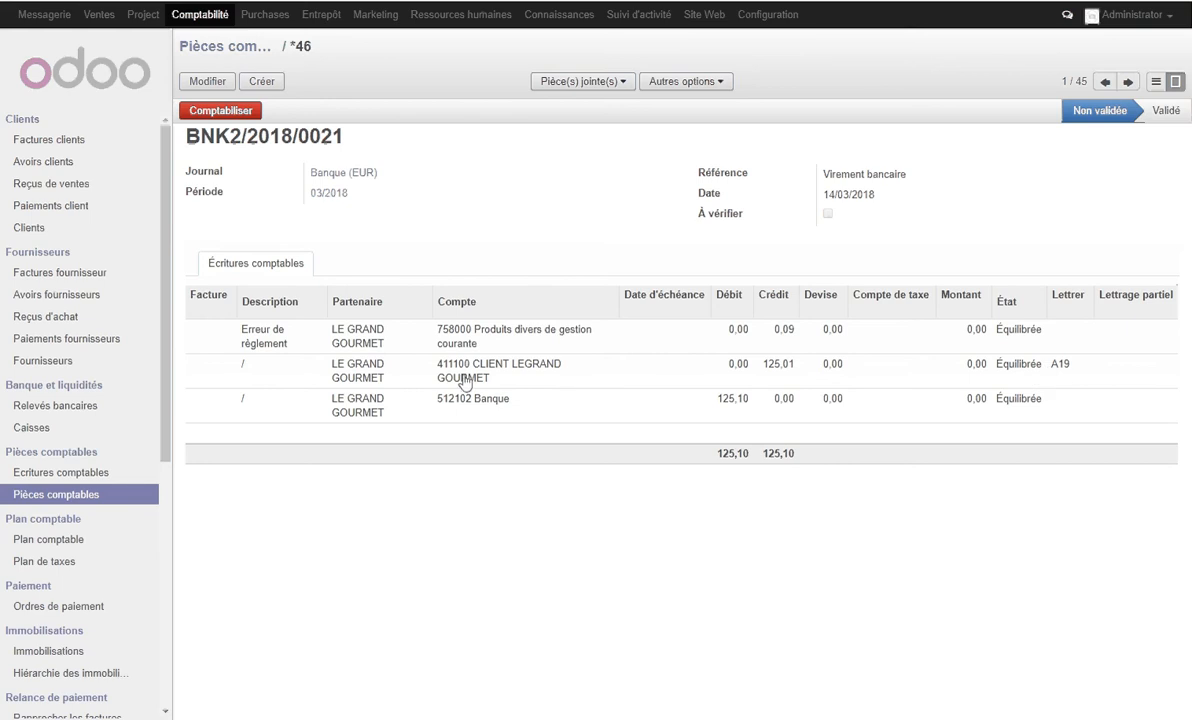
# - Find the customer LE GRAND GOURMET by searching "gourmet" and list its journal items filtered on account 411
pyautogui.click(42, 227)
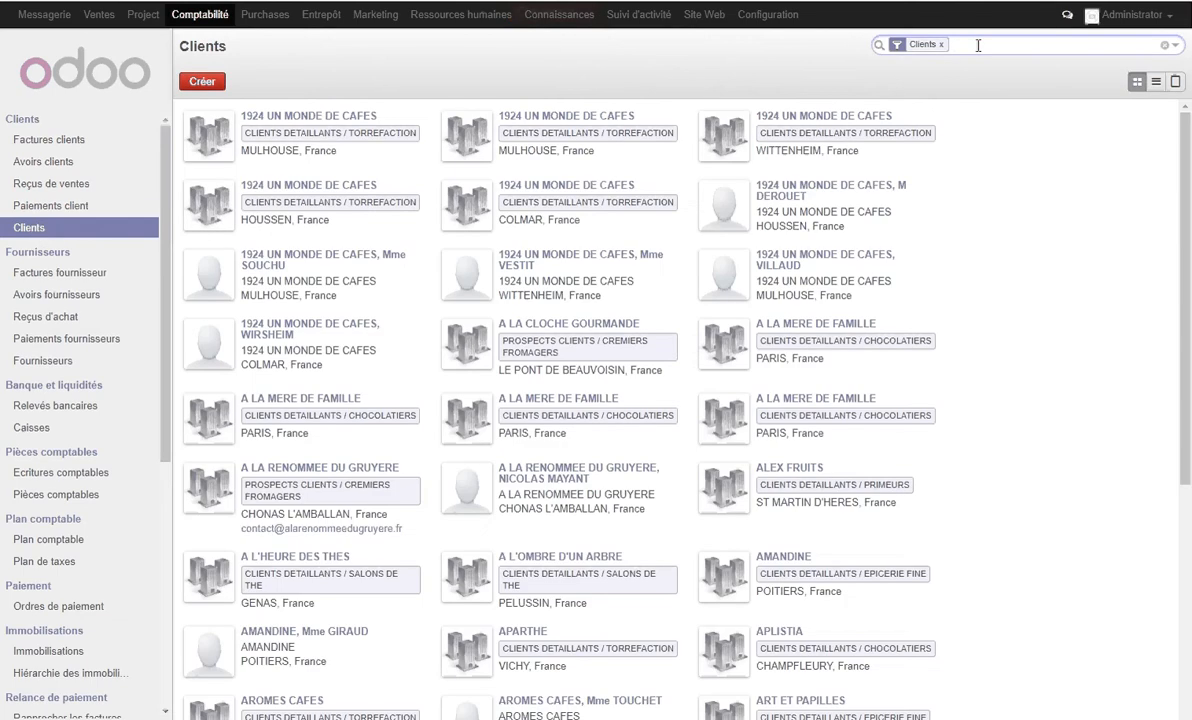
pyautogui.write('gourmet')
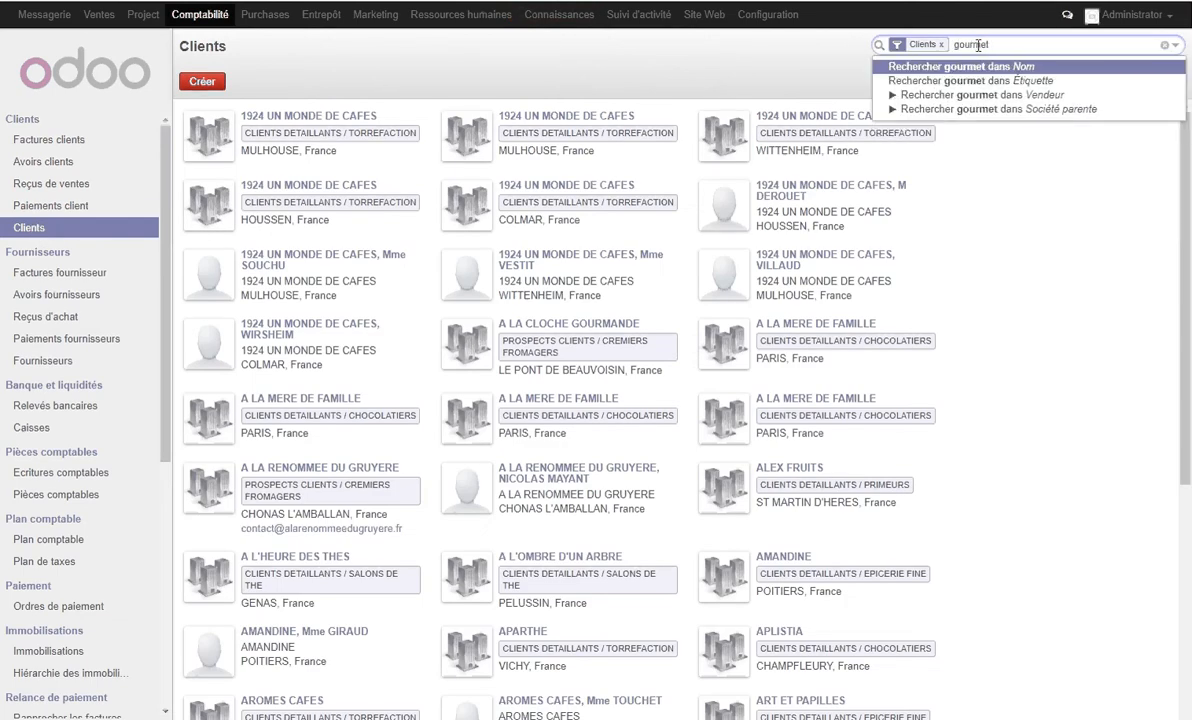
pyautogui.press('Return')
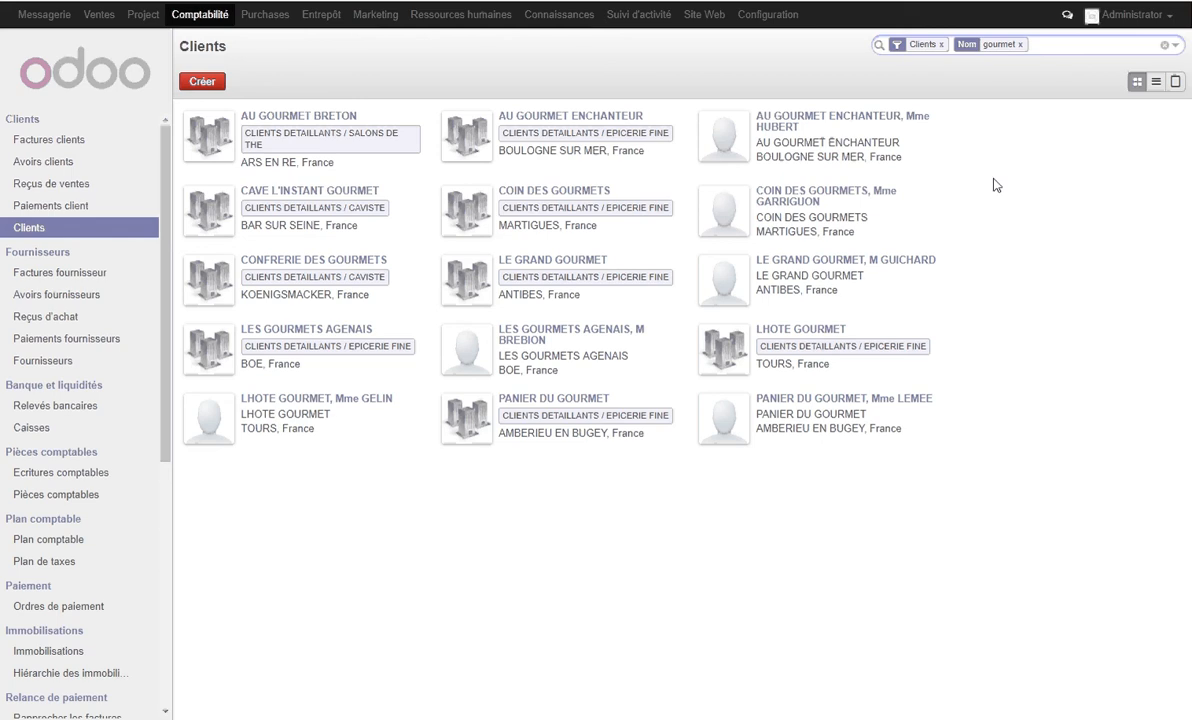
pyautogui.click(575, 267)
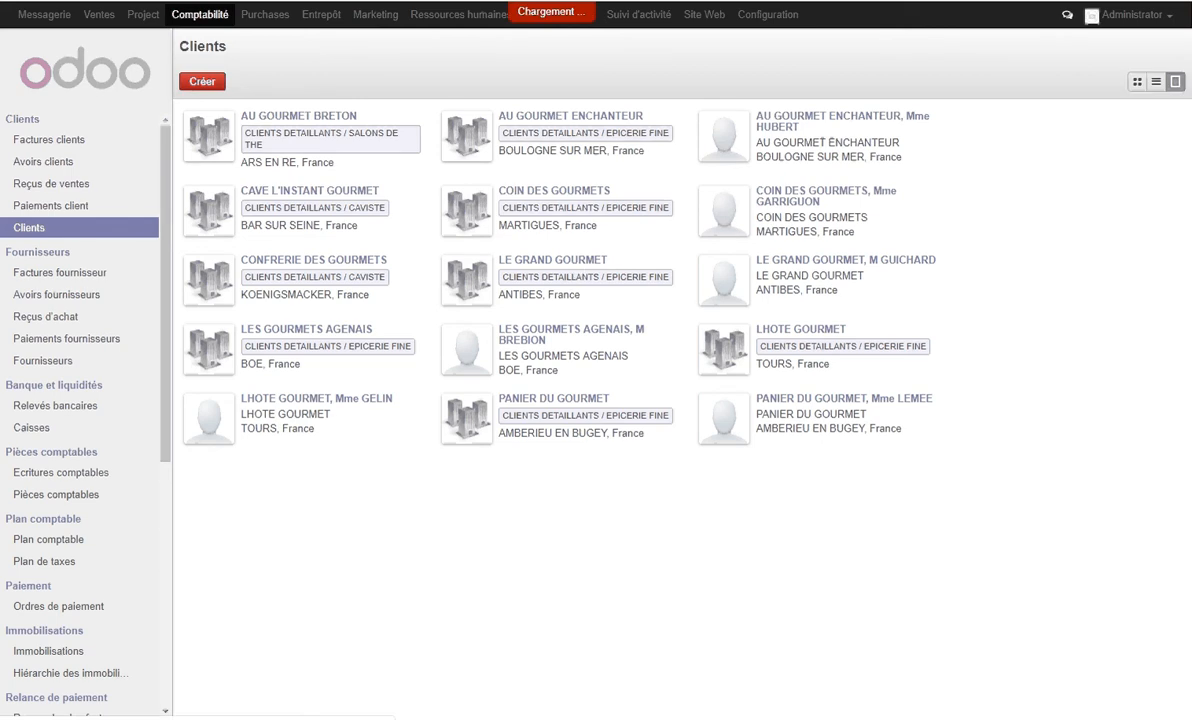
pyautogui.click(942, 185)
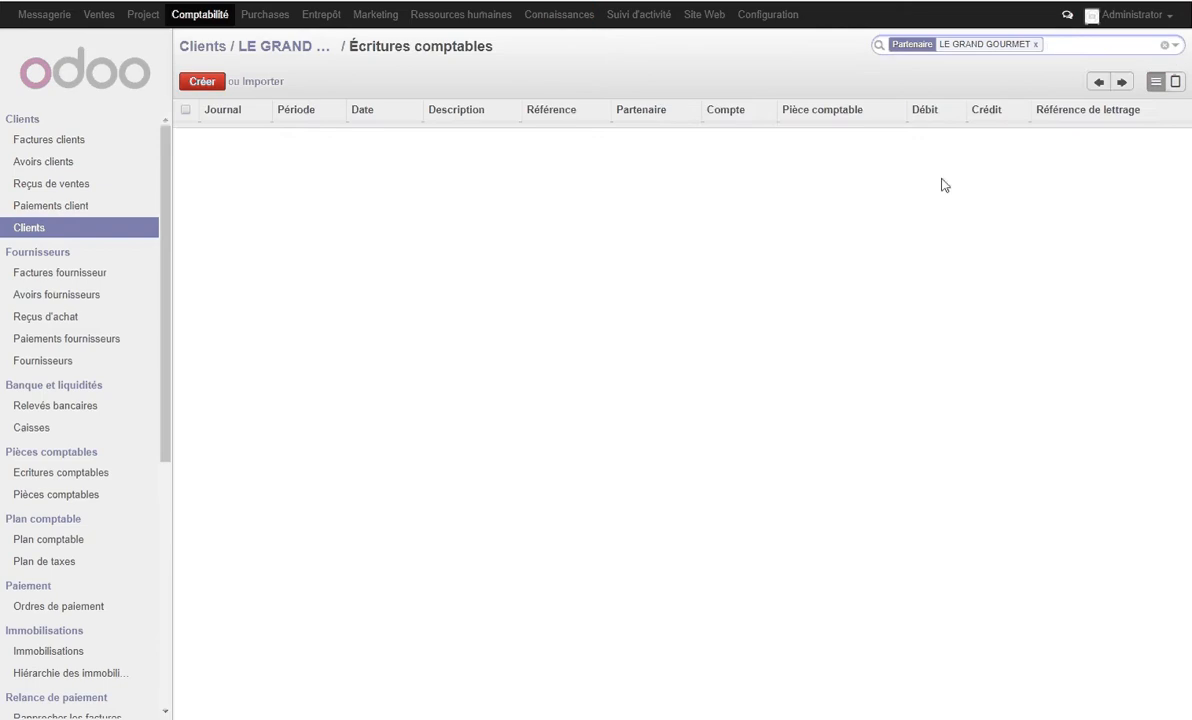
pyautogui.write('411')
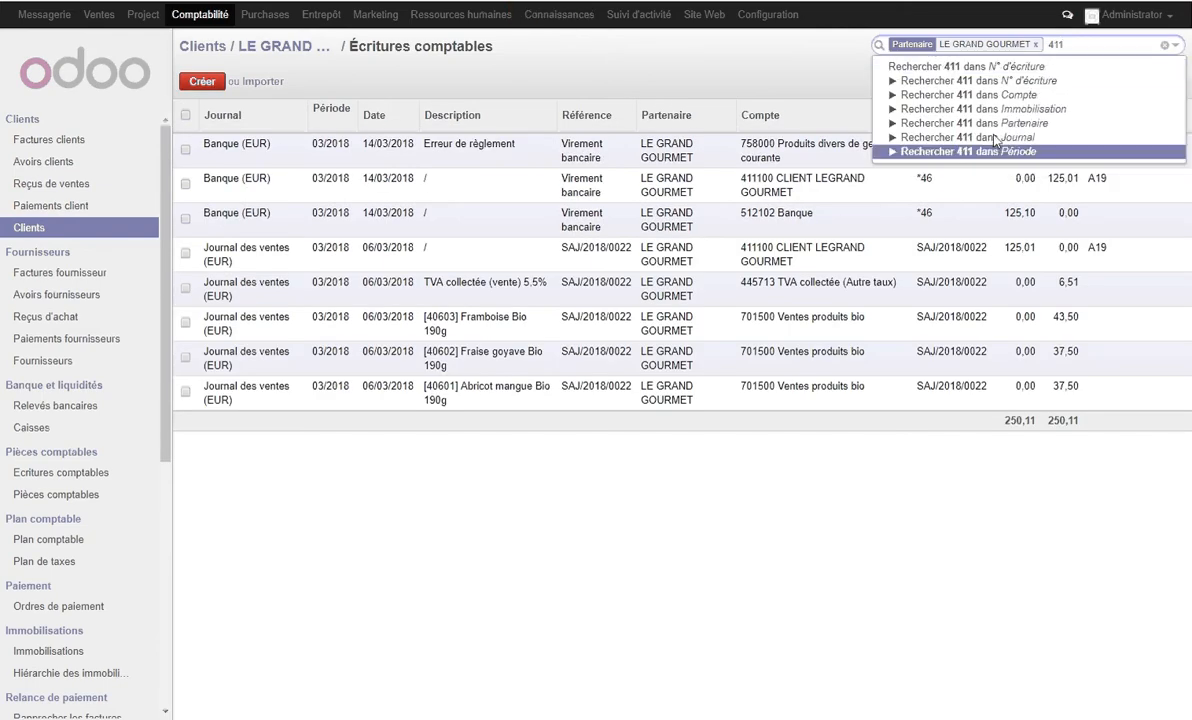
pyautogui.click(930, 94)
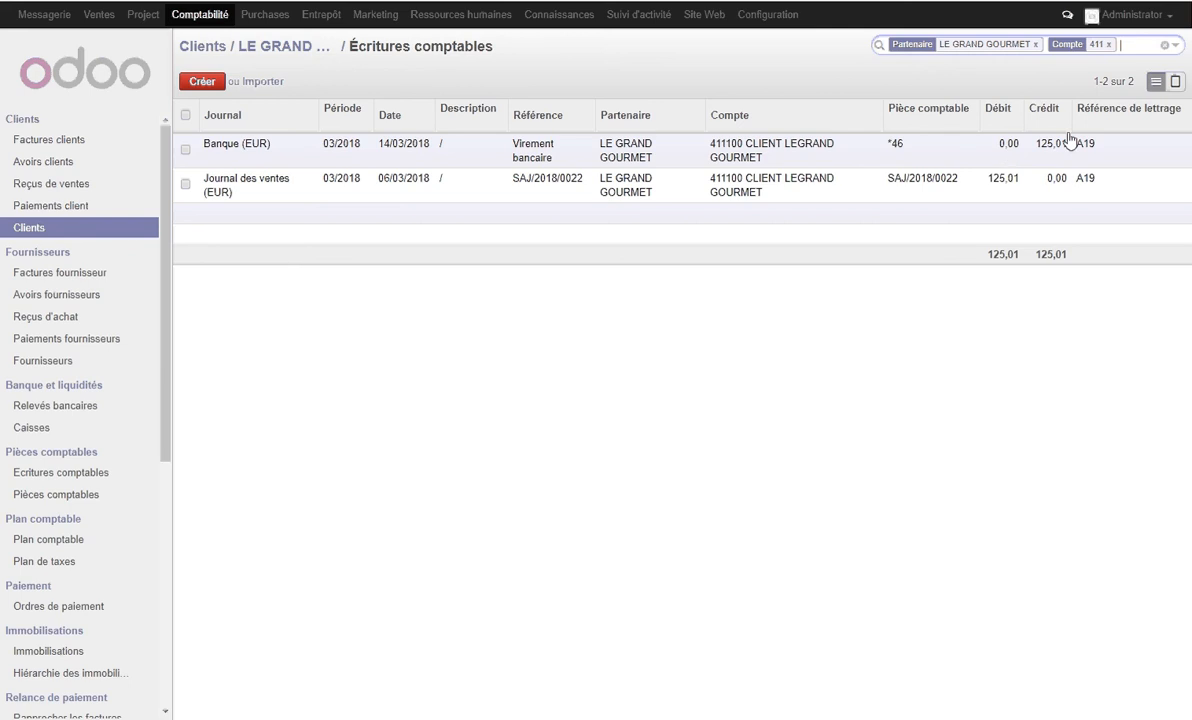
# - Start a payment on the BRULERIE DE MONTMARTRE customer invoice with an amount of 48,50 € and payment method Banque (EUR)
pyautogui.click(55, 140)
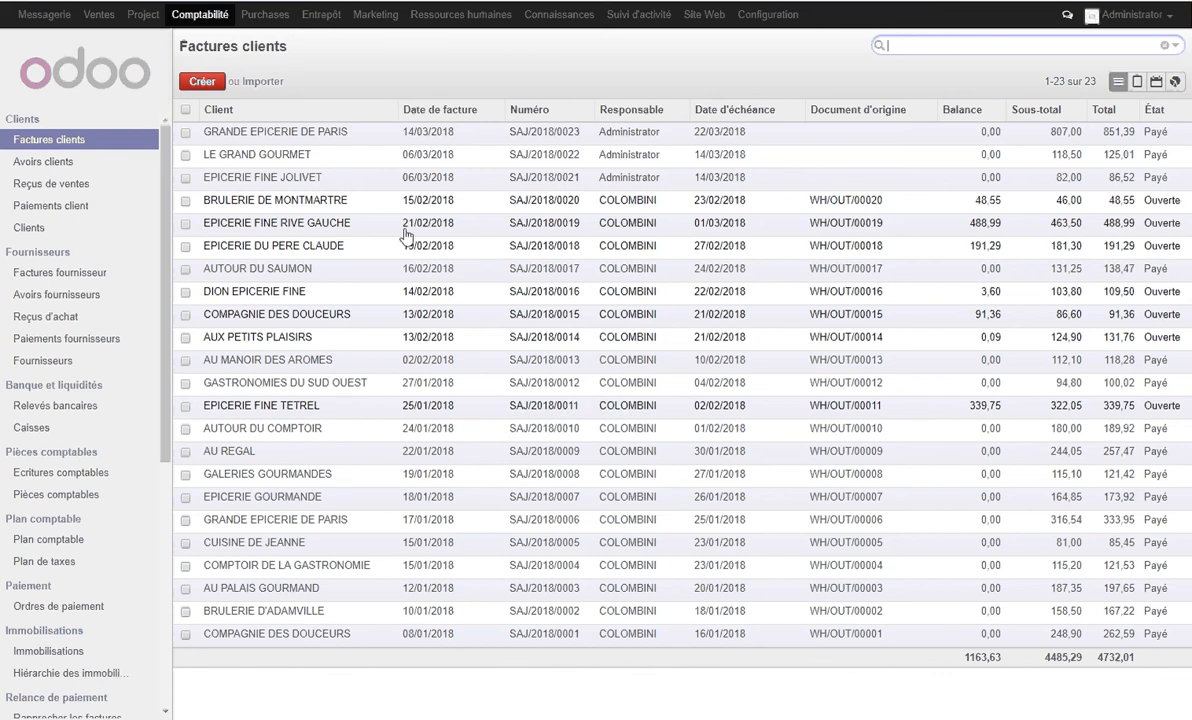
pyautogui.click(328, 202)
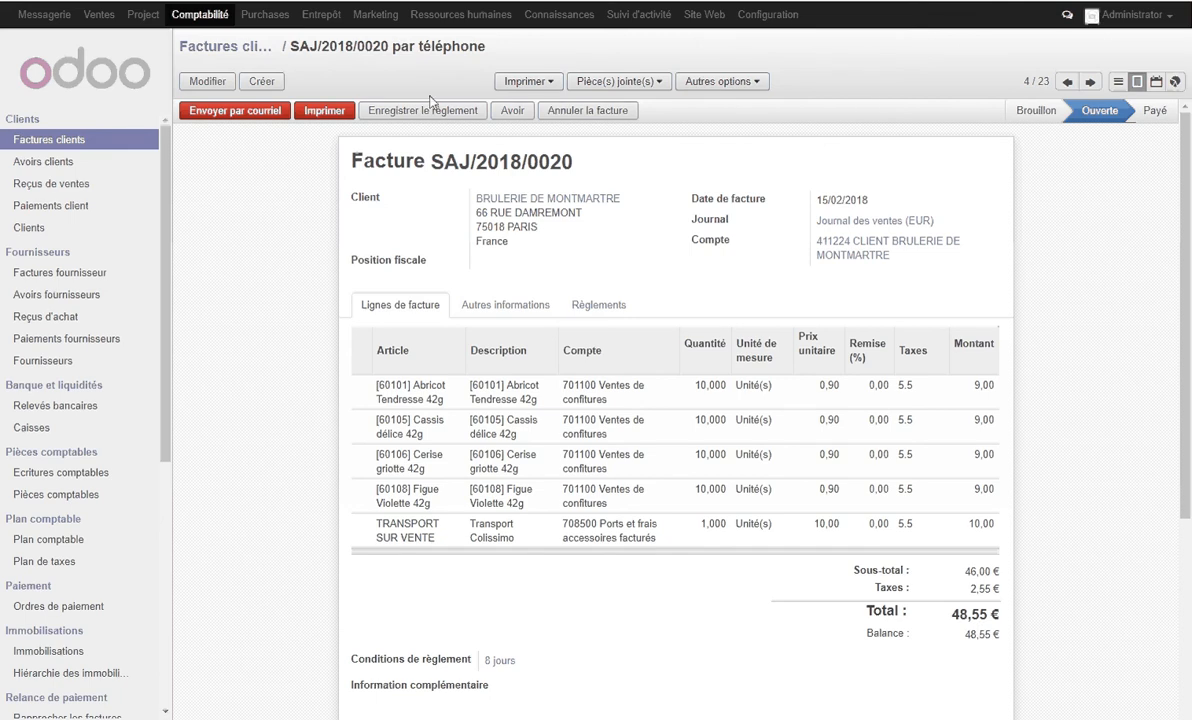
pyautogui.click(455, 117)
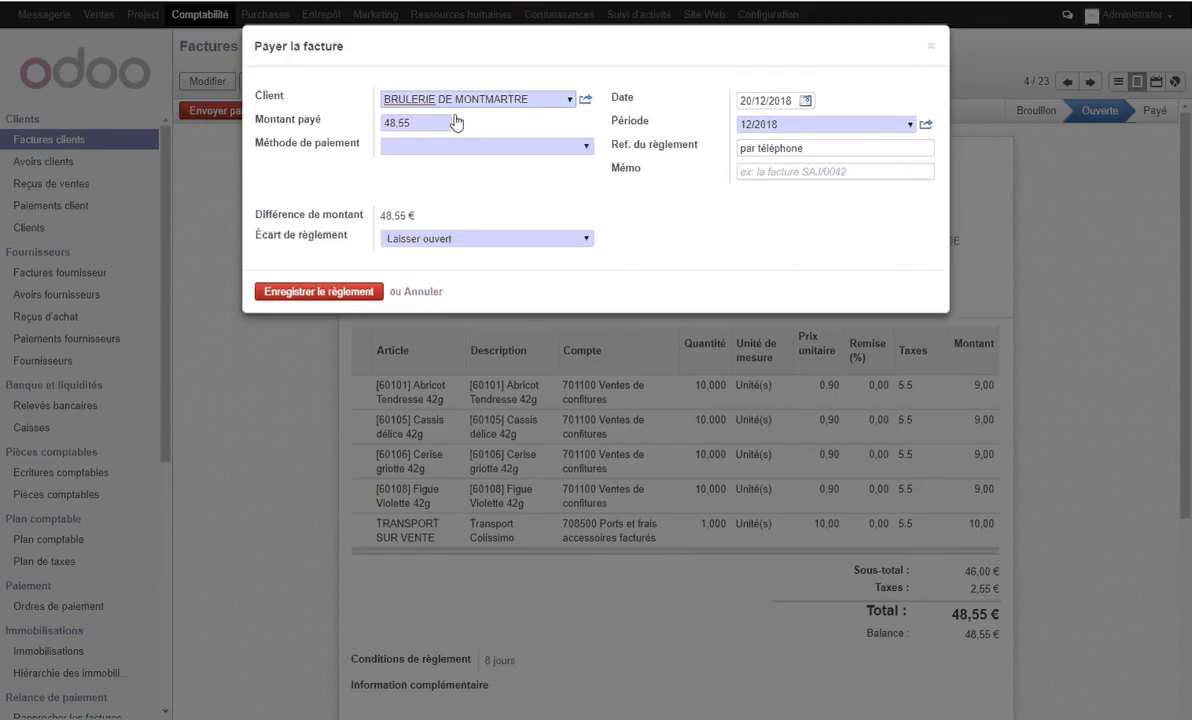
pyautogui.click(426, 124)
pyautogui.moveTo(426, 124); pyautogui.dragTo(330, 120)
pyautogui.write('48')
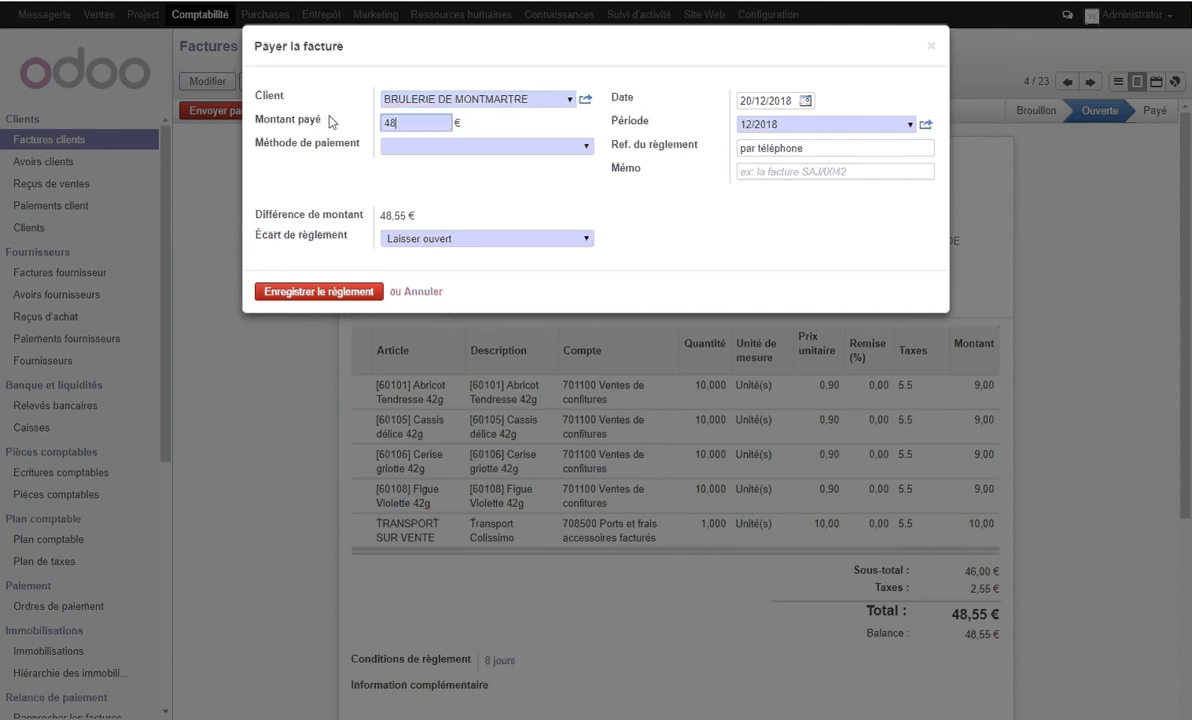
pyautogui.write(',50')
pyautogui.click(421, 157)
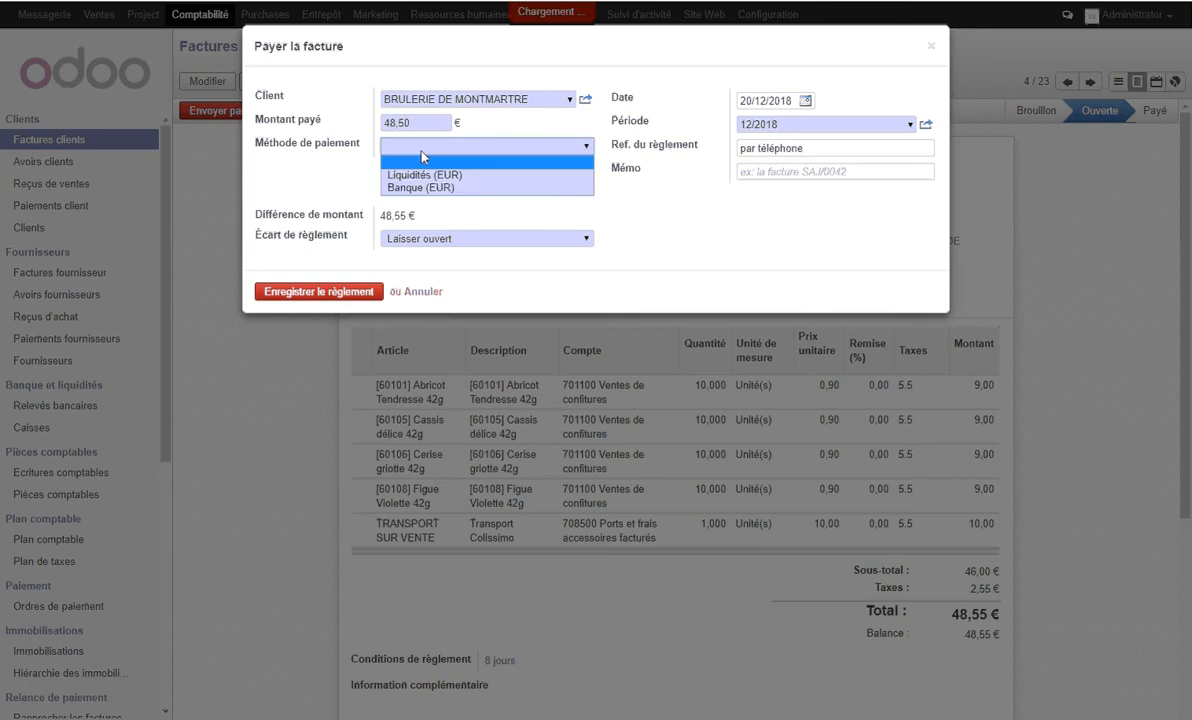
pyautogui.click(466, 188)
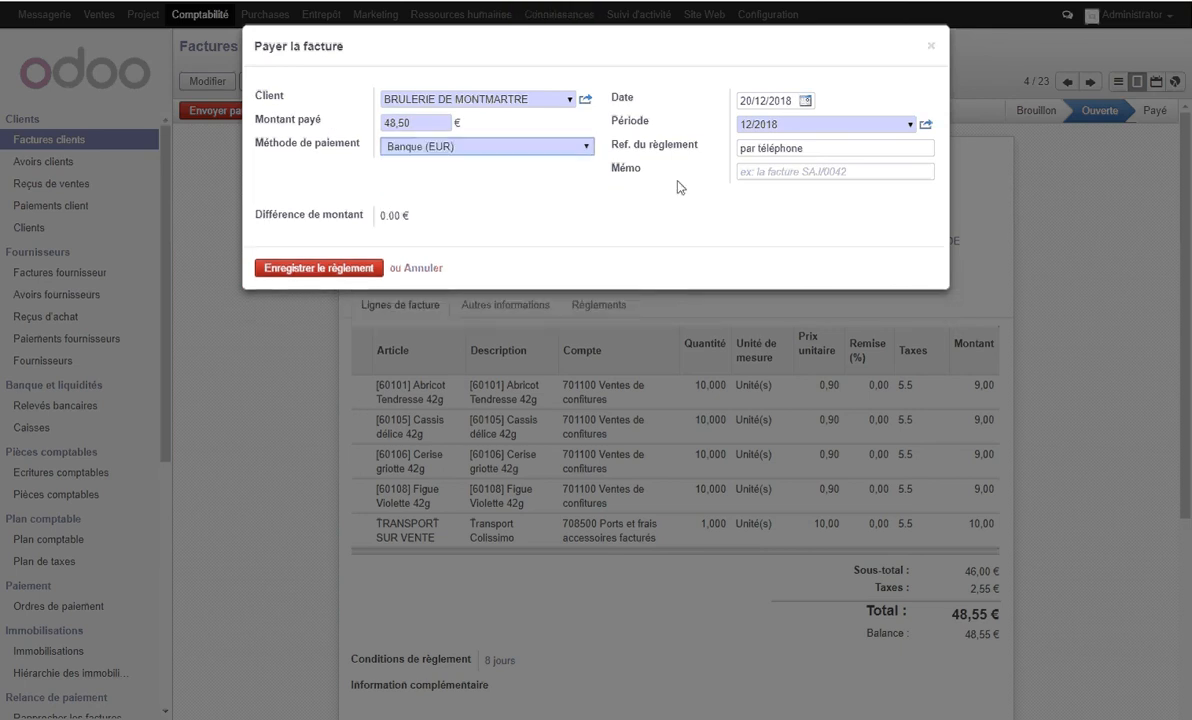
# - Set the BRULERIE DE MONTMARTRE payment date to 28/03/2018
pyautogui.click(805, 101)
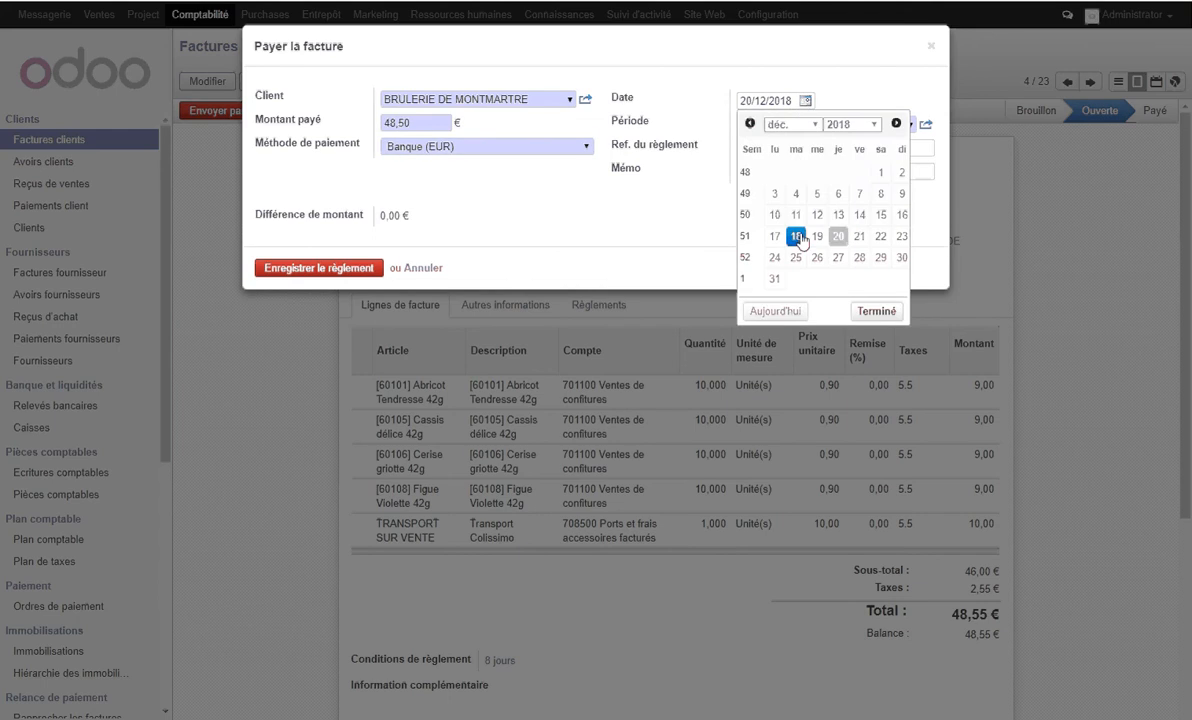
pyautogui.click(797, 124)
pyautogui.click(800, 165)
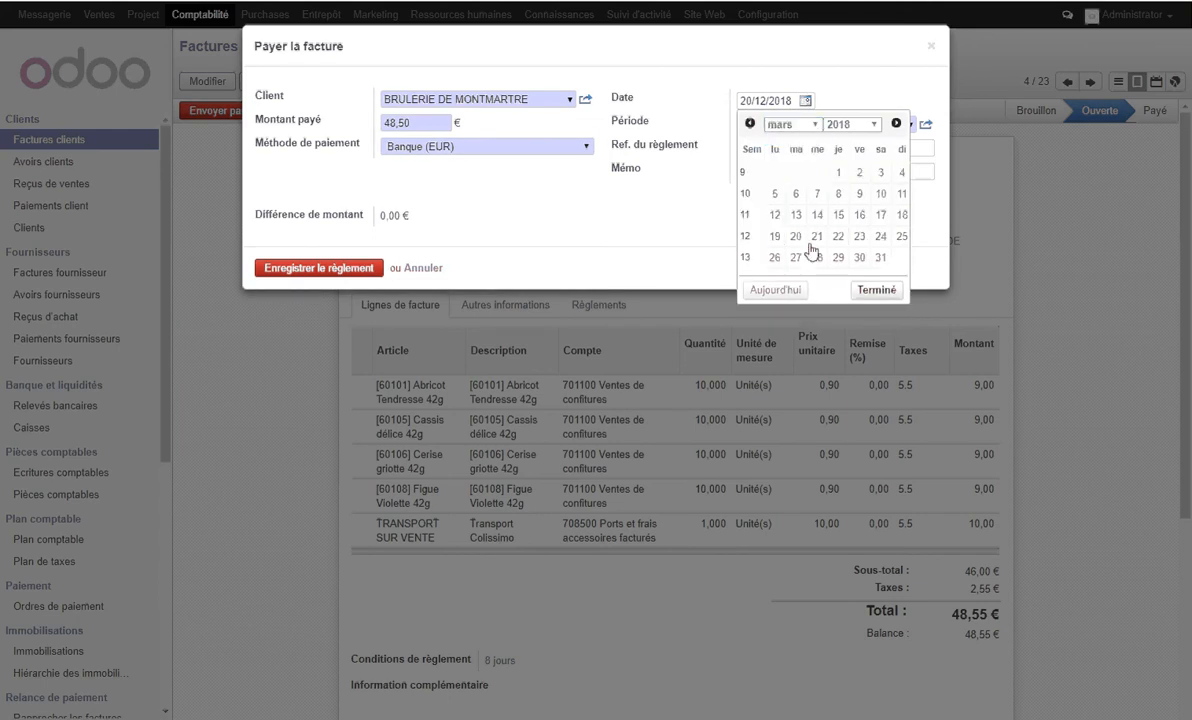
pyautogui.click(815, 256)
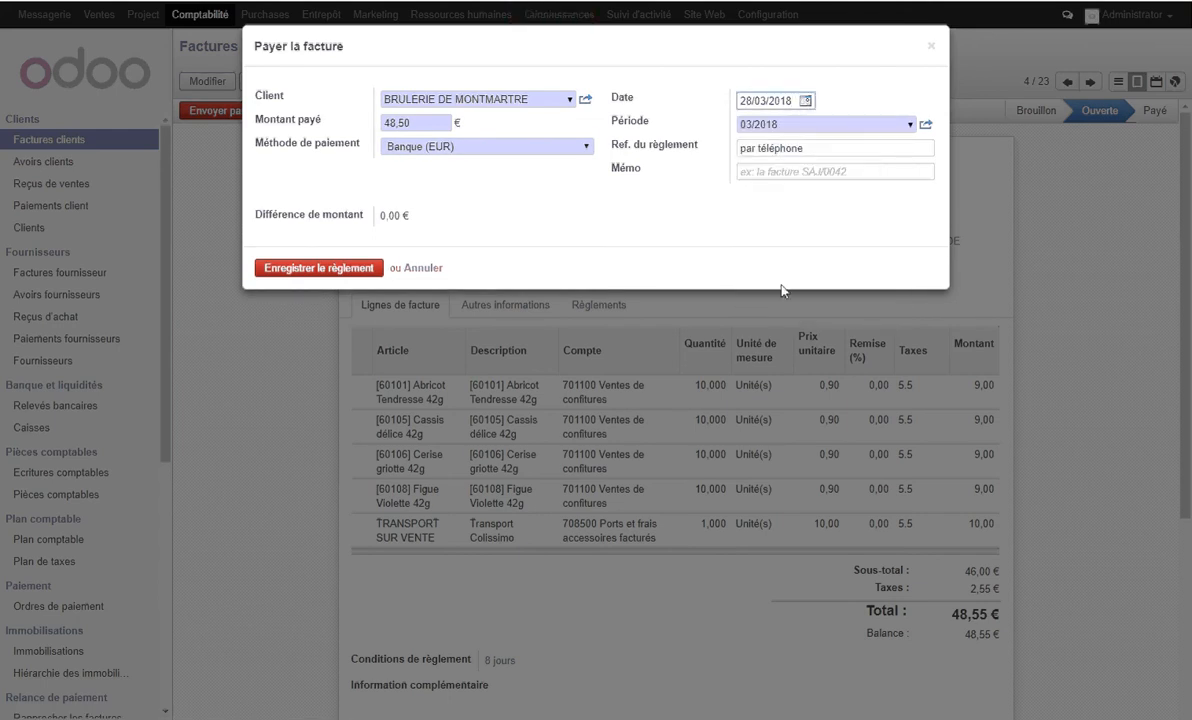
# - Replace the payment reference with "virement bancaire" and register the BRULERIE DE MONTMARTRE payment
pyautogui.tripleClick(811, 155)
pyautogui.write('vir')
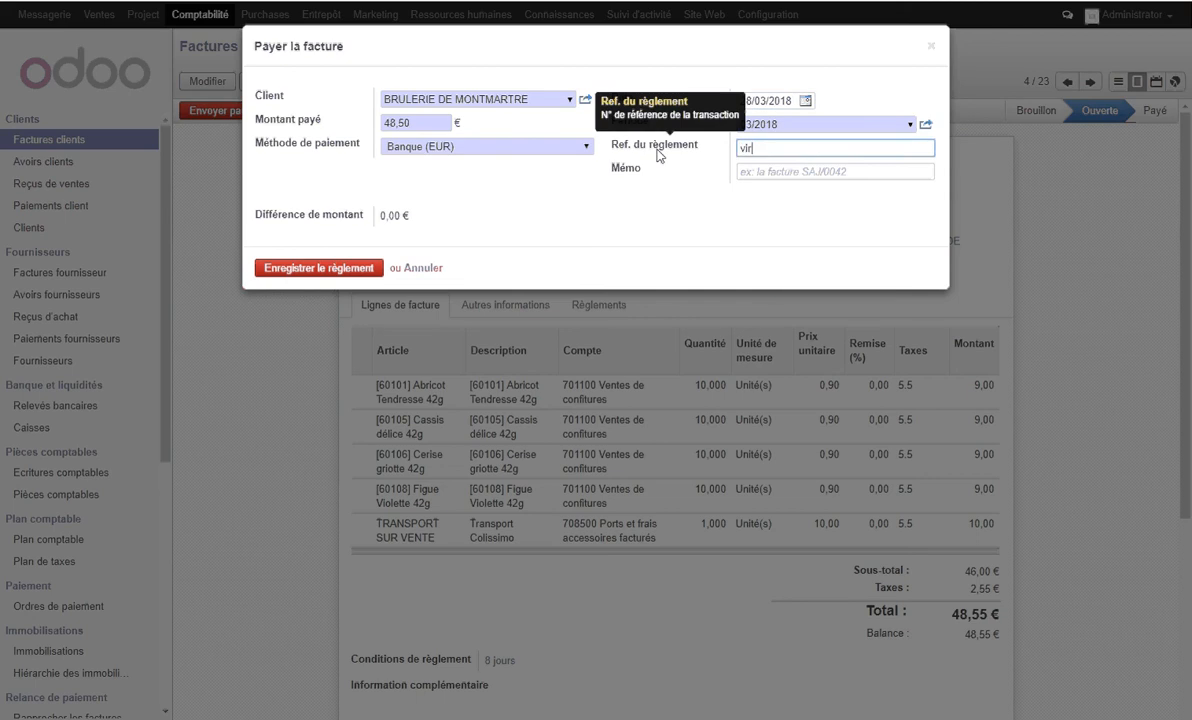
pyautogui.write('ement bancaire')
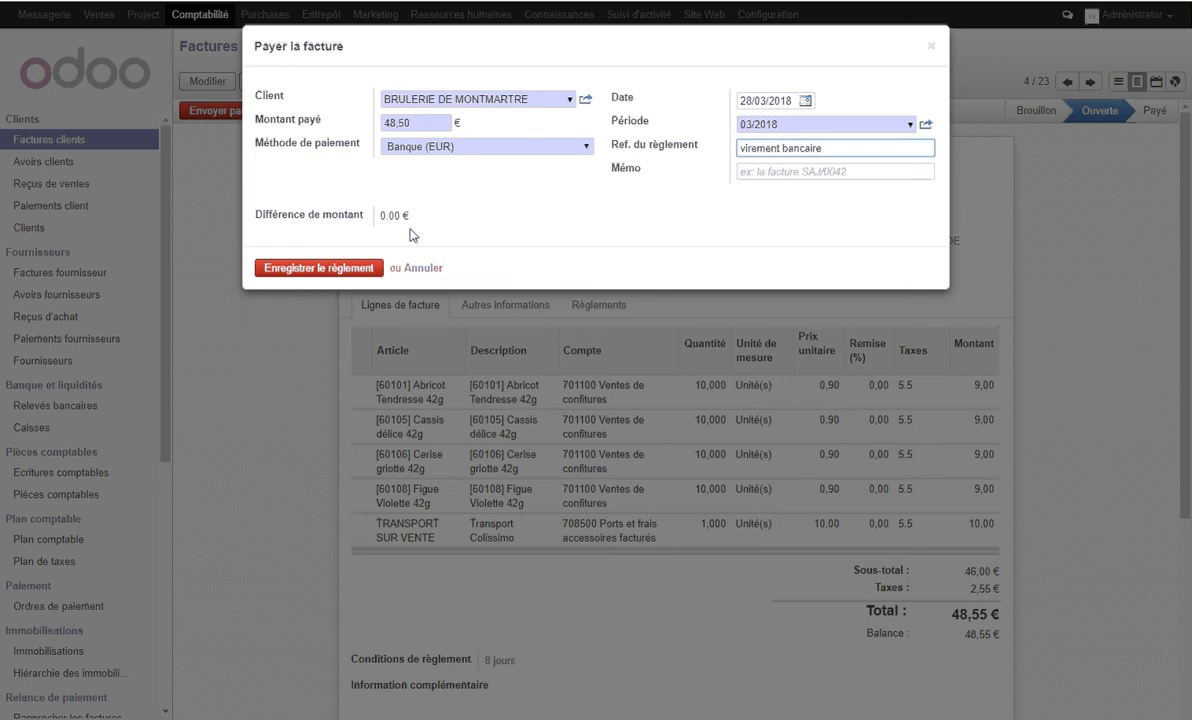
pyautogui.click(340, 268)
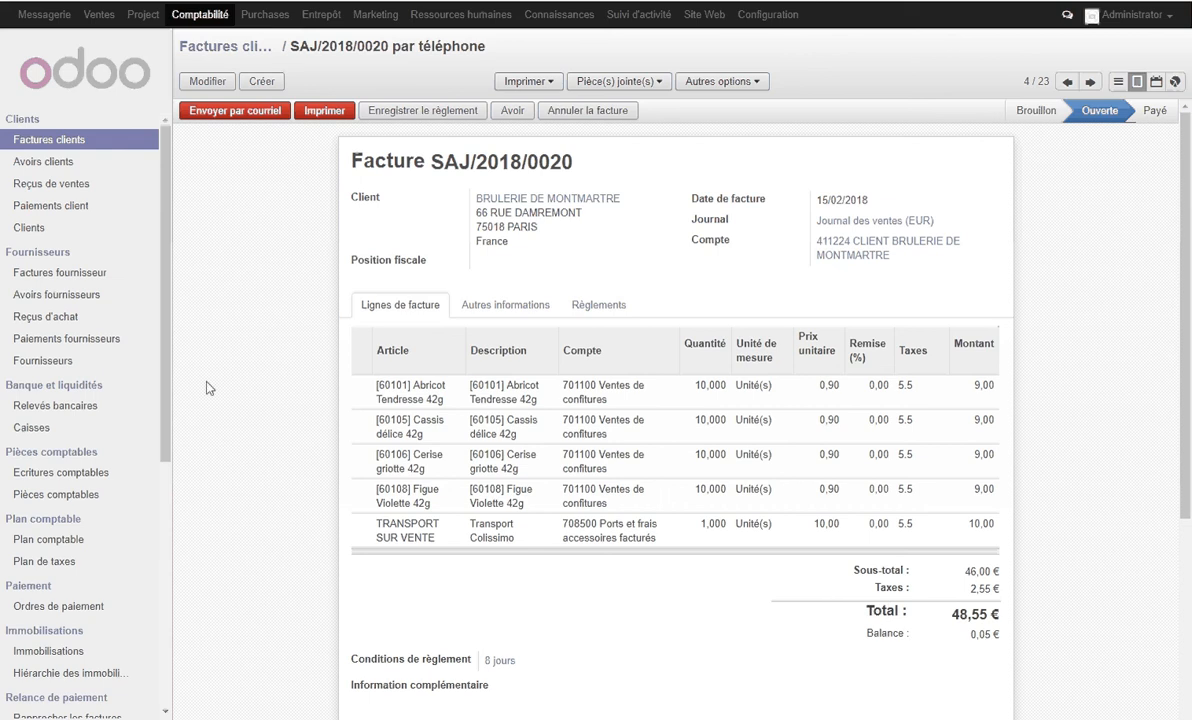
# - Edit the unposted BRULERIE DE MONTMARTRE bank entry BNK2/2018/0022, setting the credit on its 411224 customer line to 48,55
pyautogui.click(77, 497)
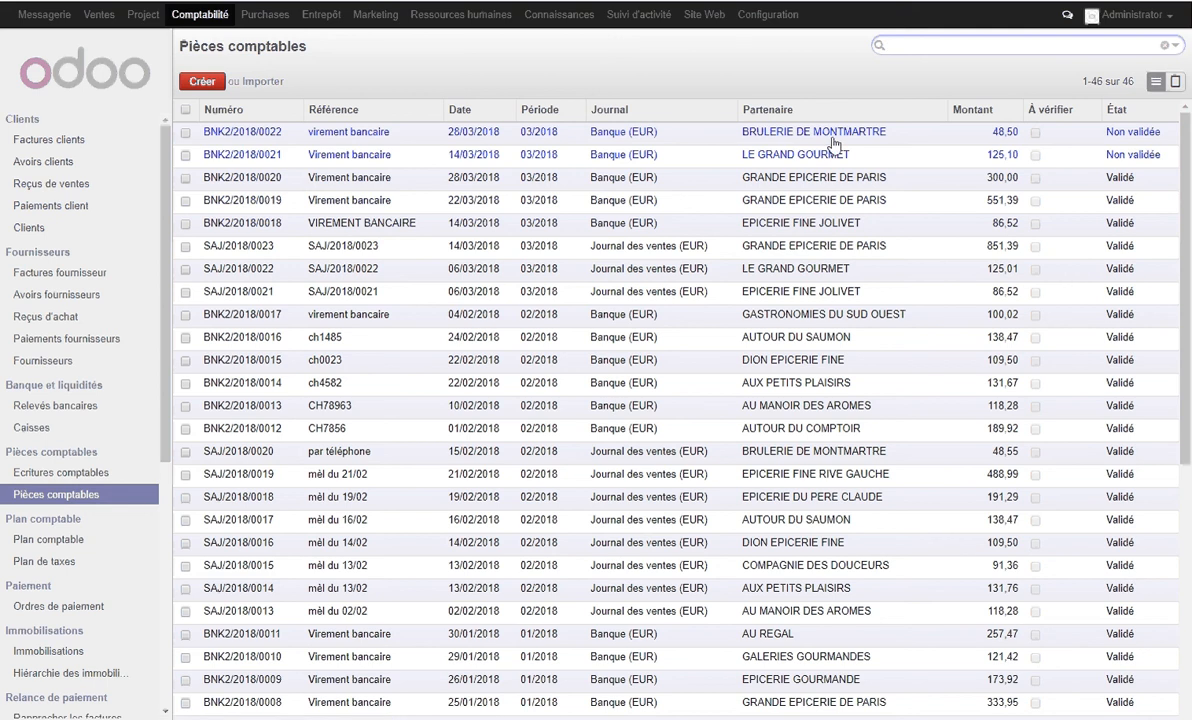
pyautogui.click(832, 140)
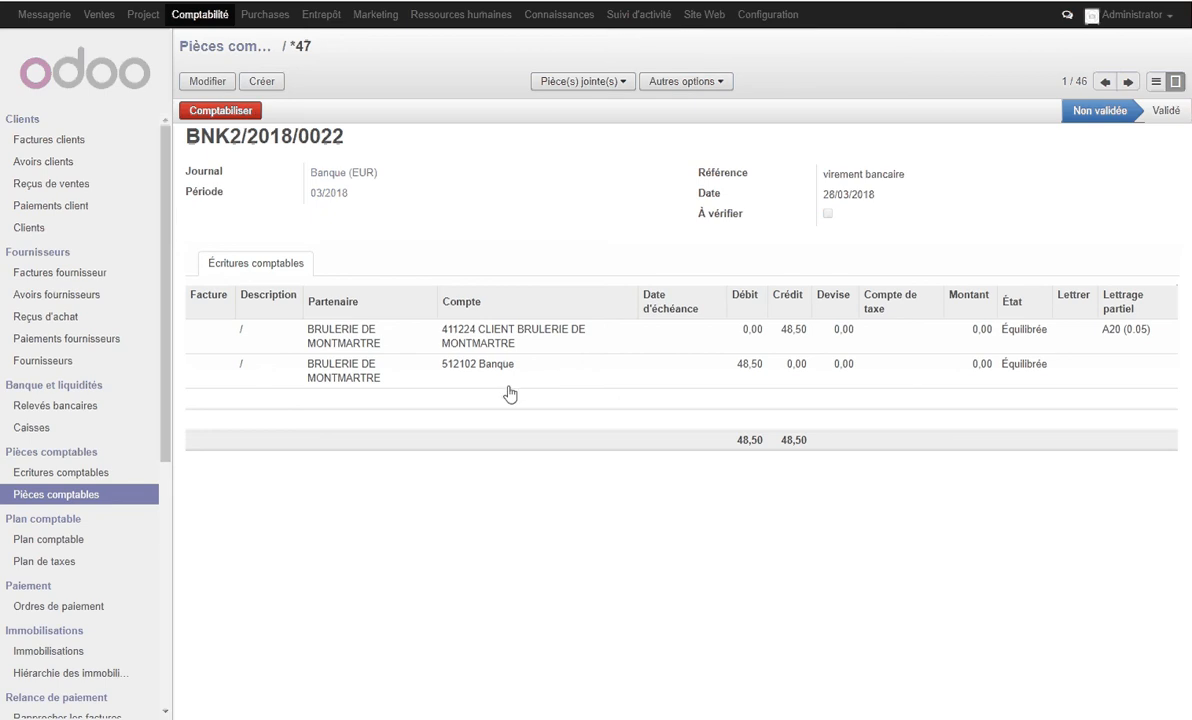
pyautogui.click(207, 81)
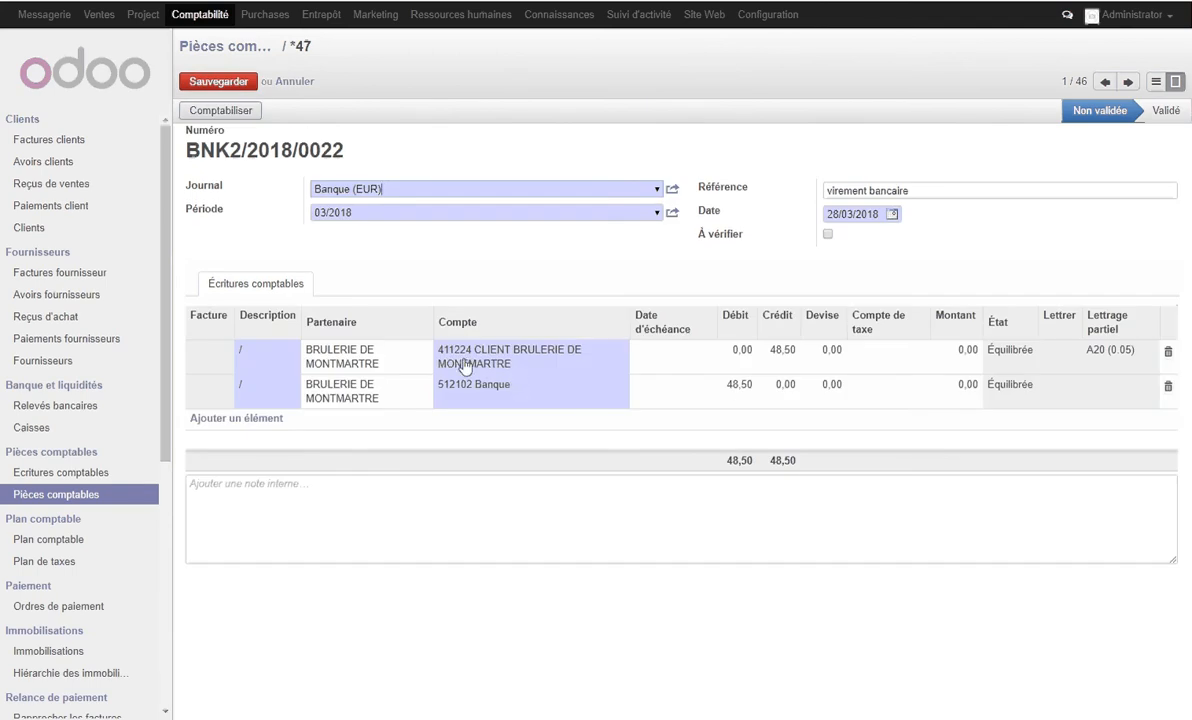
pyautogui.click(781, 354)
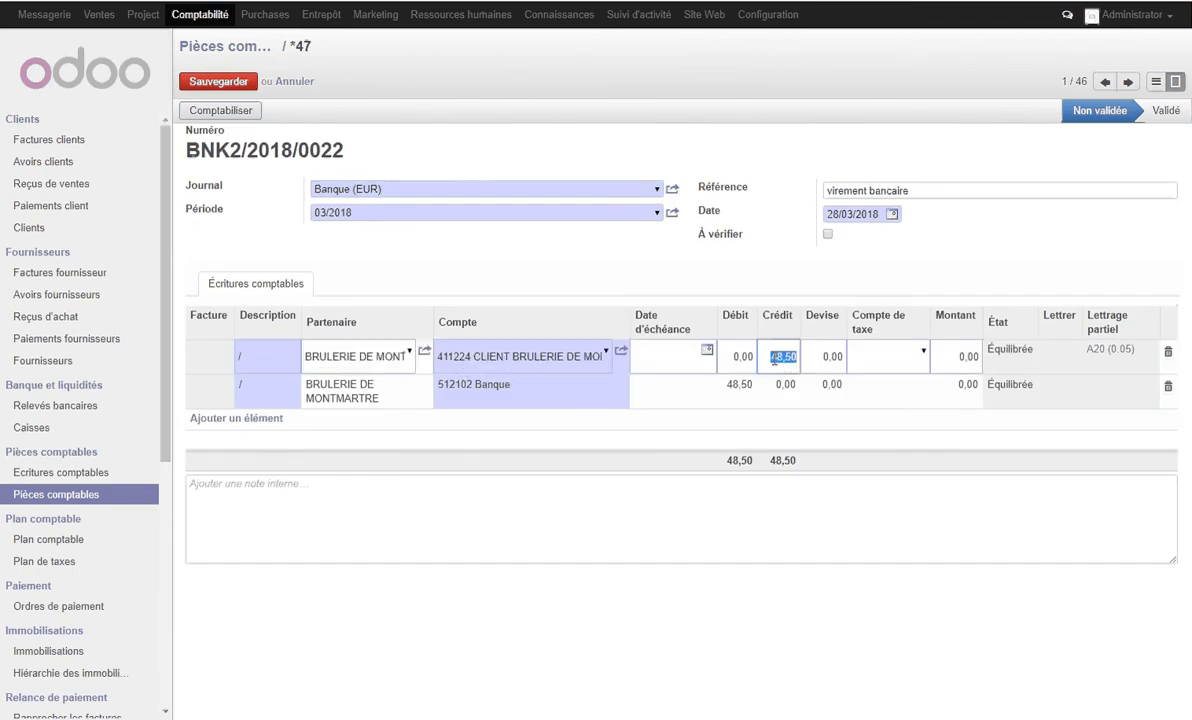
pyautogui.moveTo(776, 356); pyautogui.dragTo(812, 357)
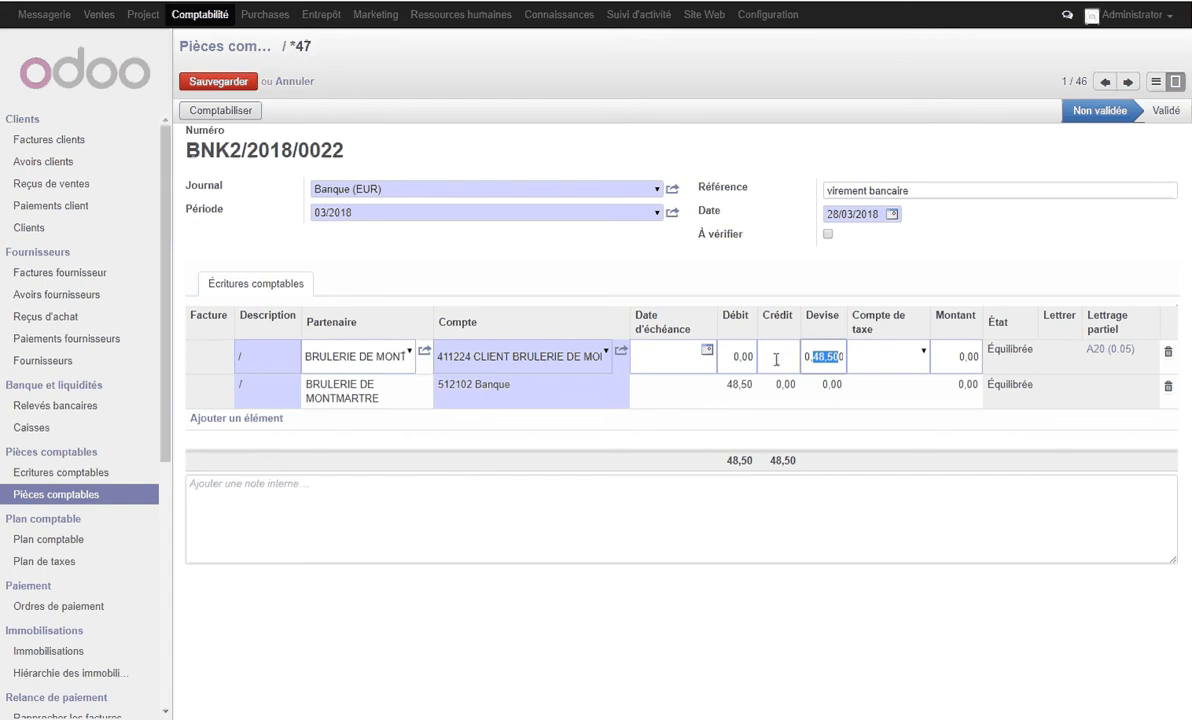
pyautogui.press('Delete')
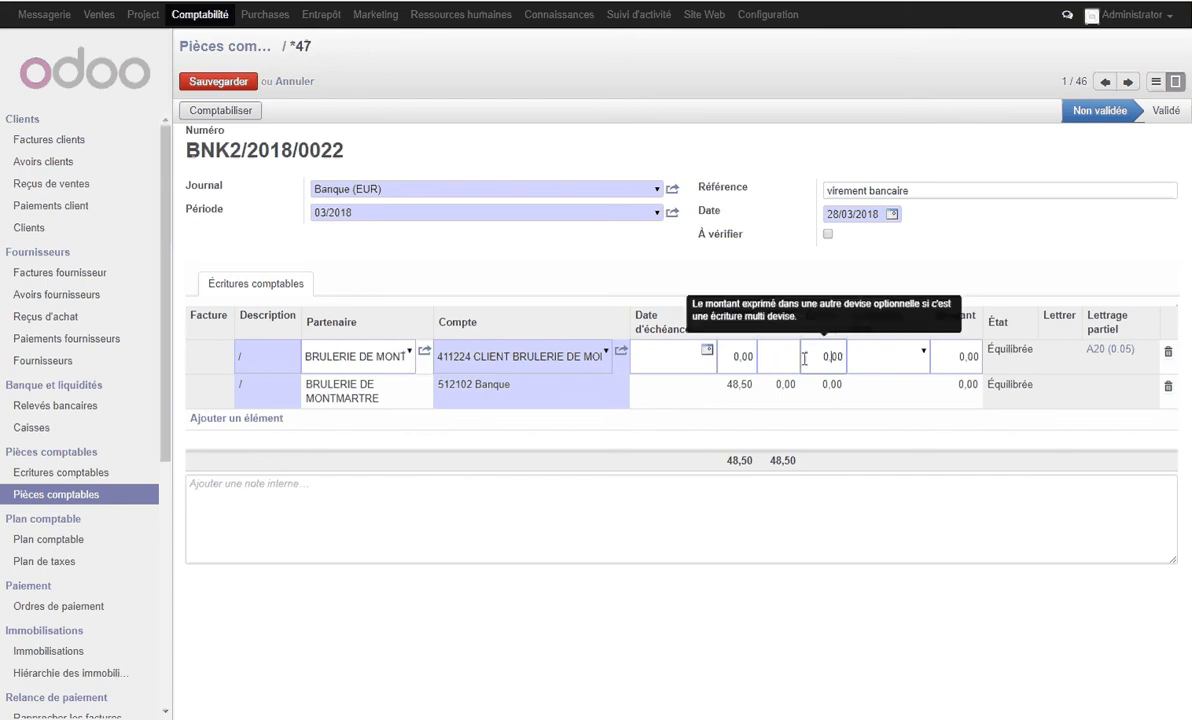
pyautogui.click(770, 356)
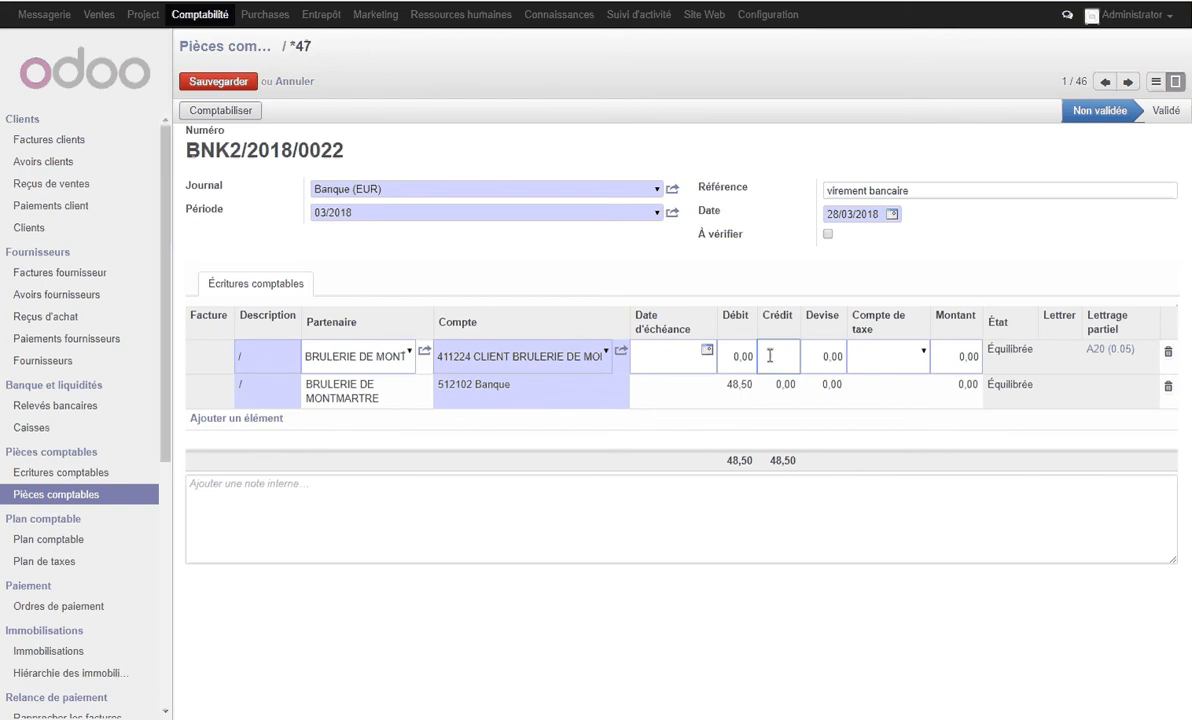
pyautogui.write('48.55')
# - Add a 0,05 debit line on account 658000 Charges diverses de gestion courante without a due date, and save the bank entry
pyautogui.click(241, 419)
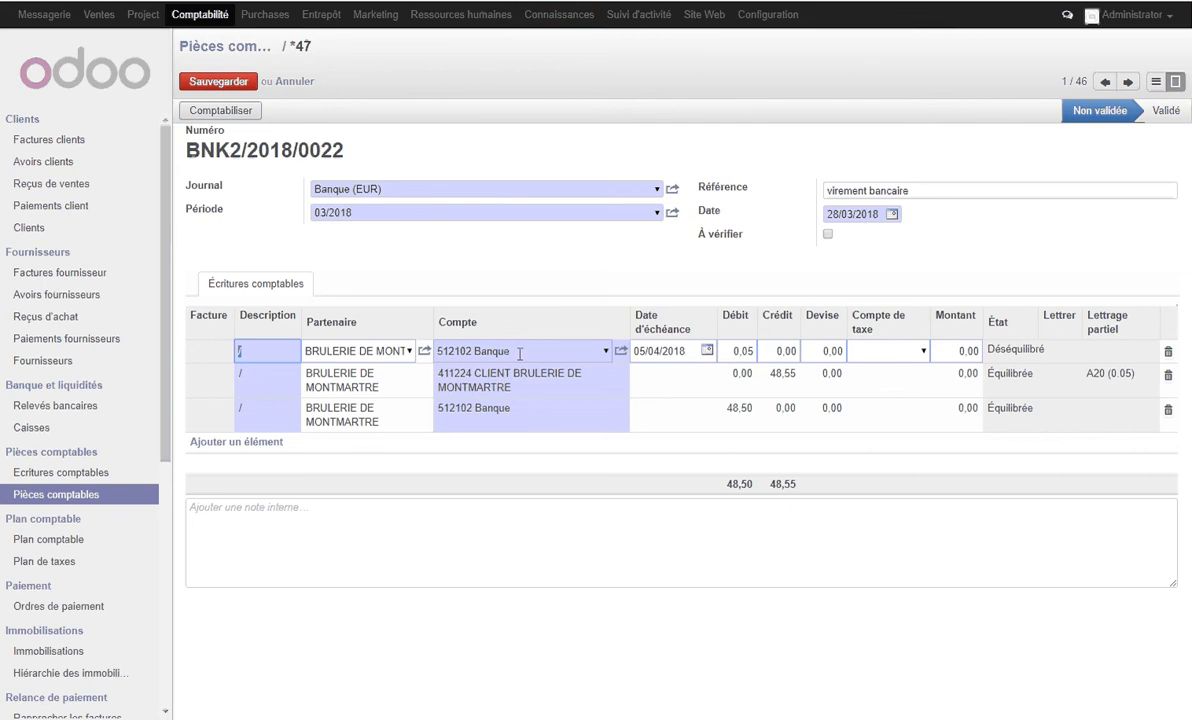
pyautogui.click(465, 351)
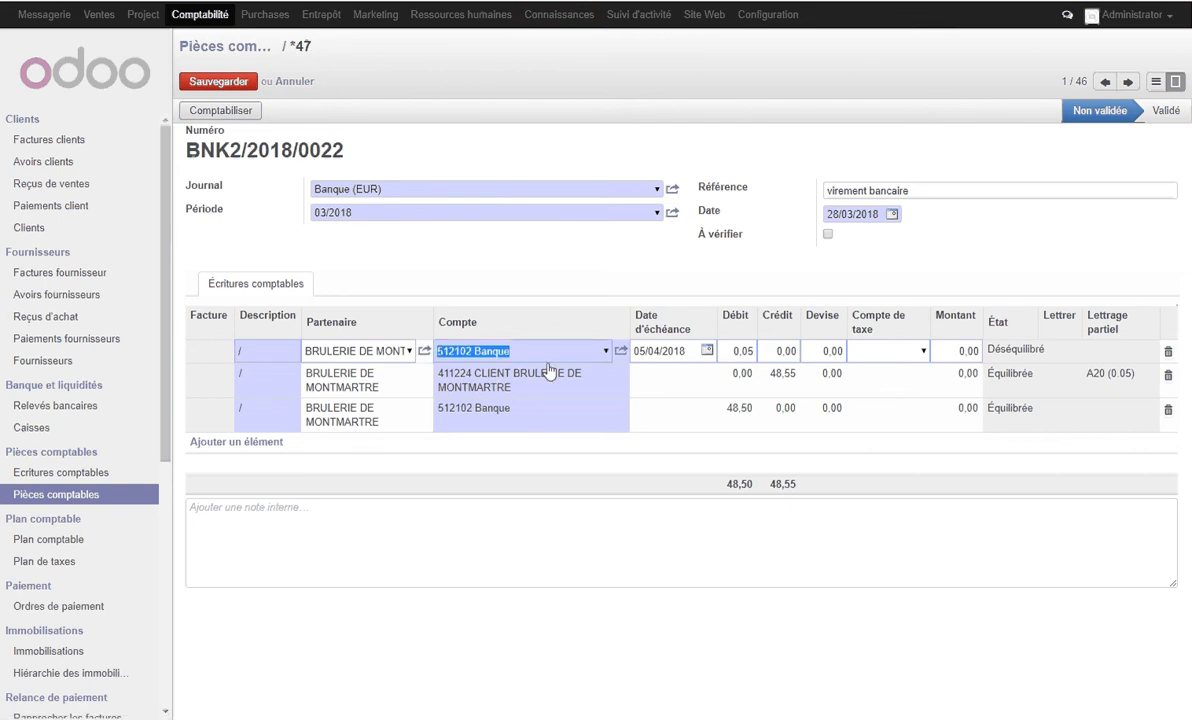
pyautogui.write('658')
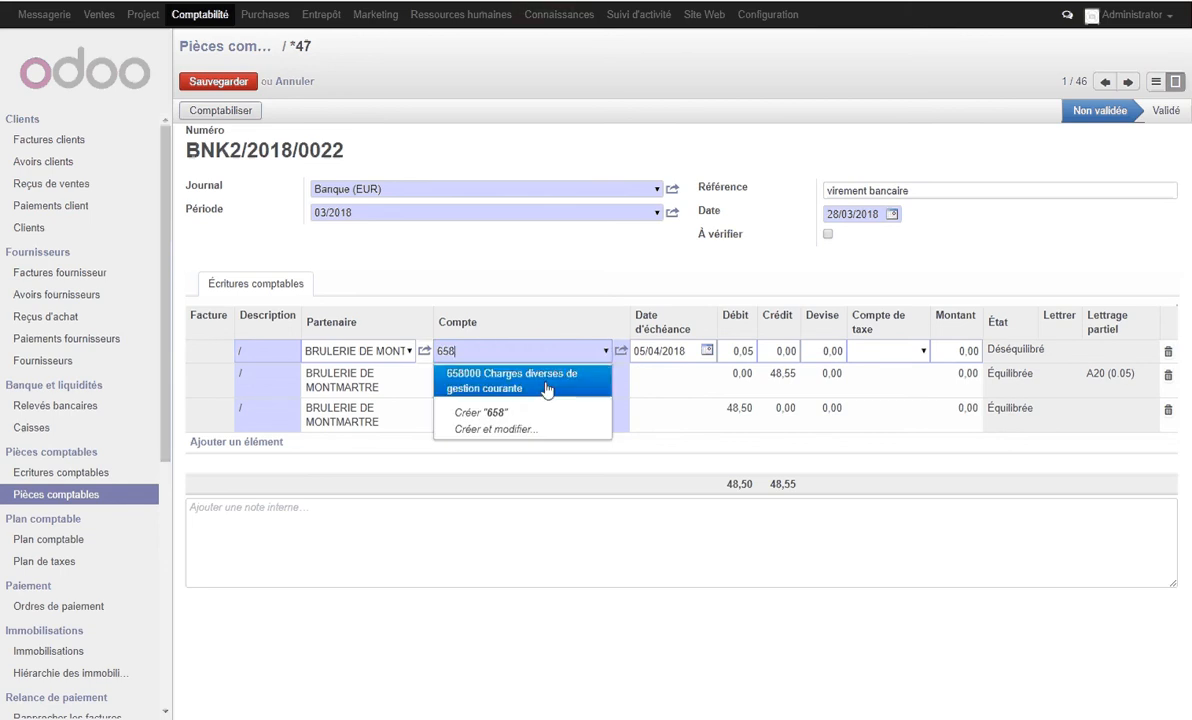
pyautogui.click(547, 377)
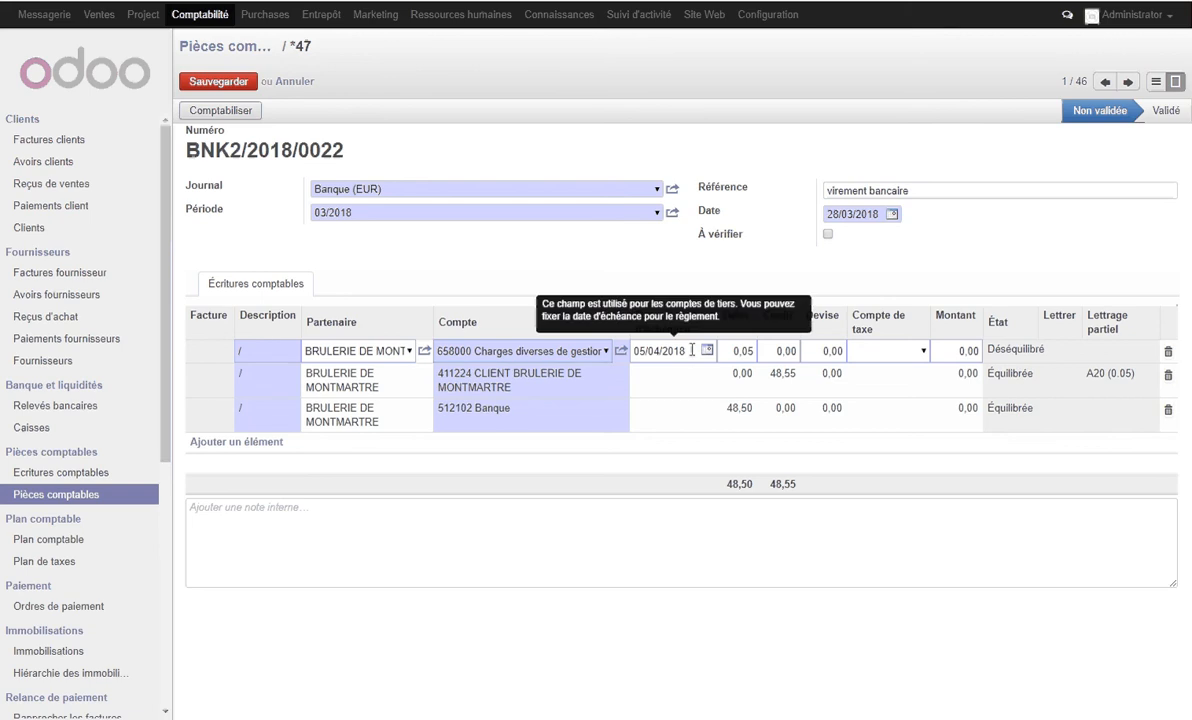
pyautogui.click(633, 351)
pyautogui.press('BackSpace')
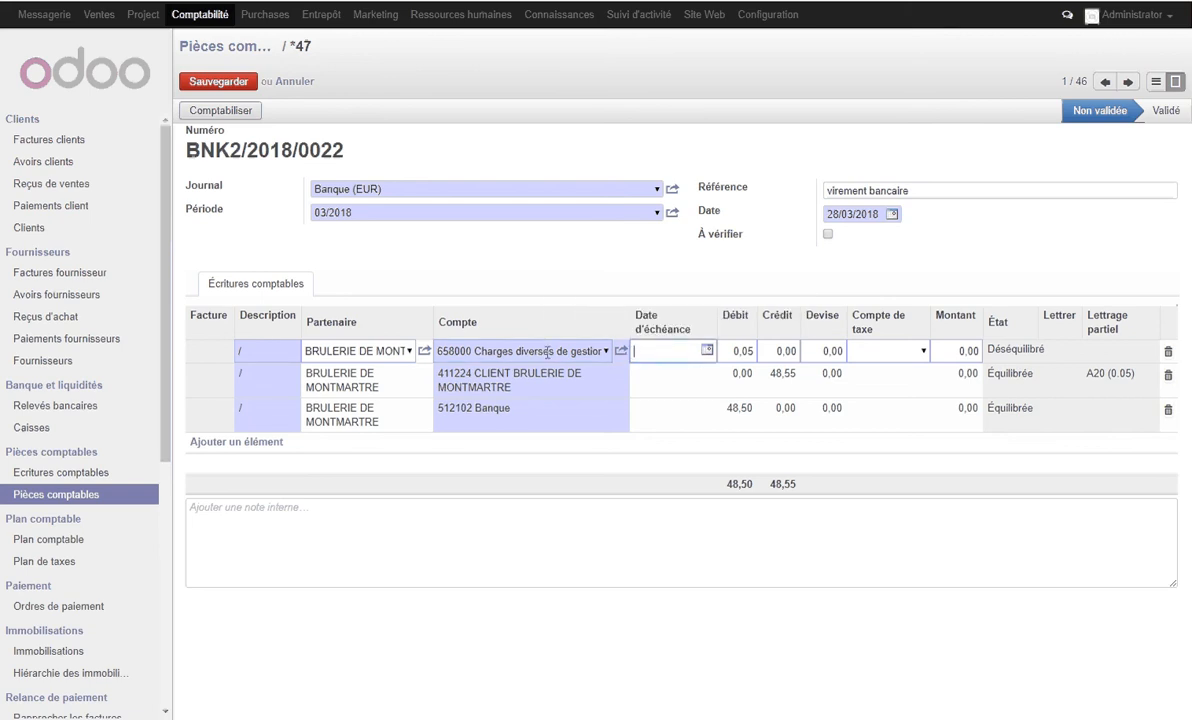
pyautogui.click(239, 84)
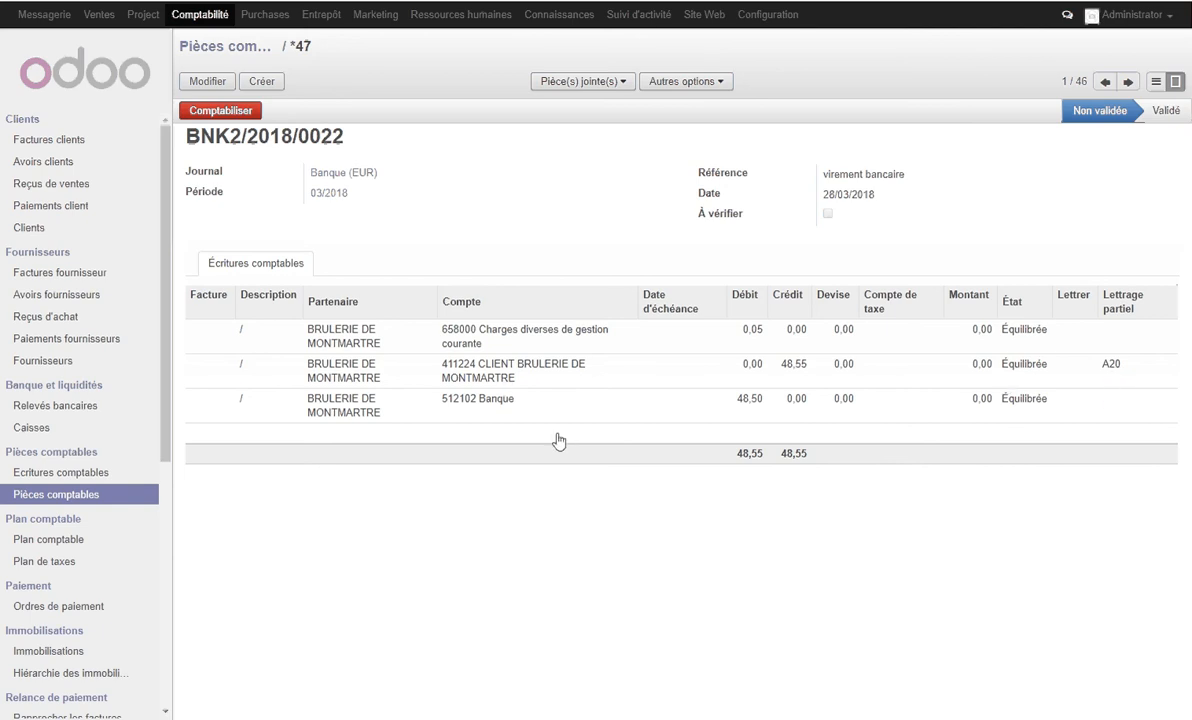
# - Find the customer BRULERIE DE MONTMARTRE by searching "montmartre" and list its journal items
pyautogui.click(27, 229)
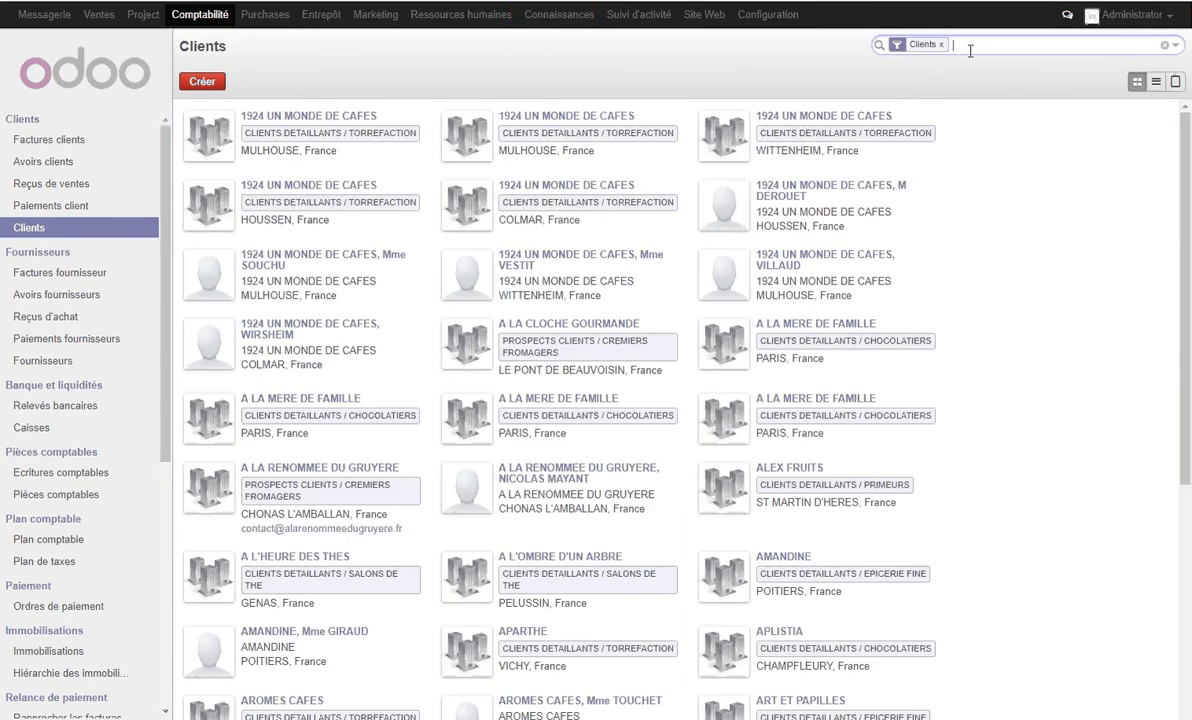
pyautogui.write('mont')
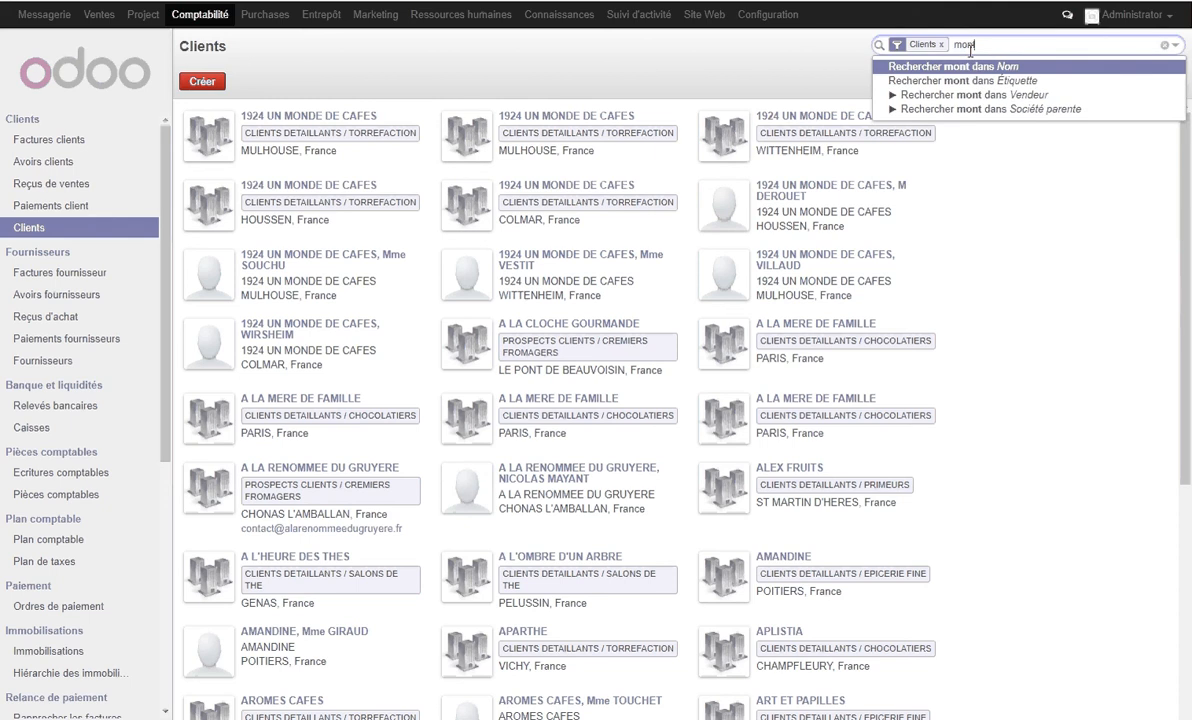
pyautogui.write('martre')
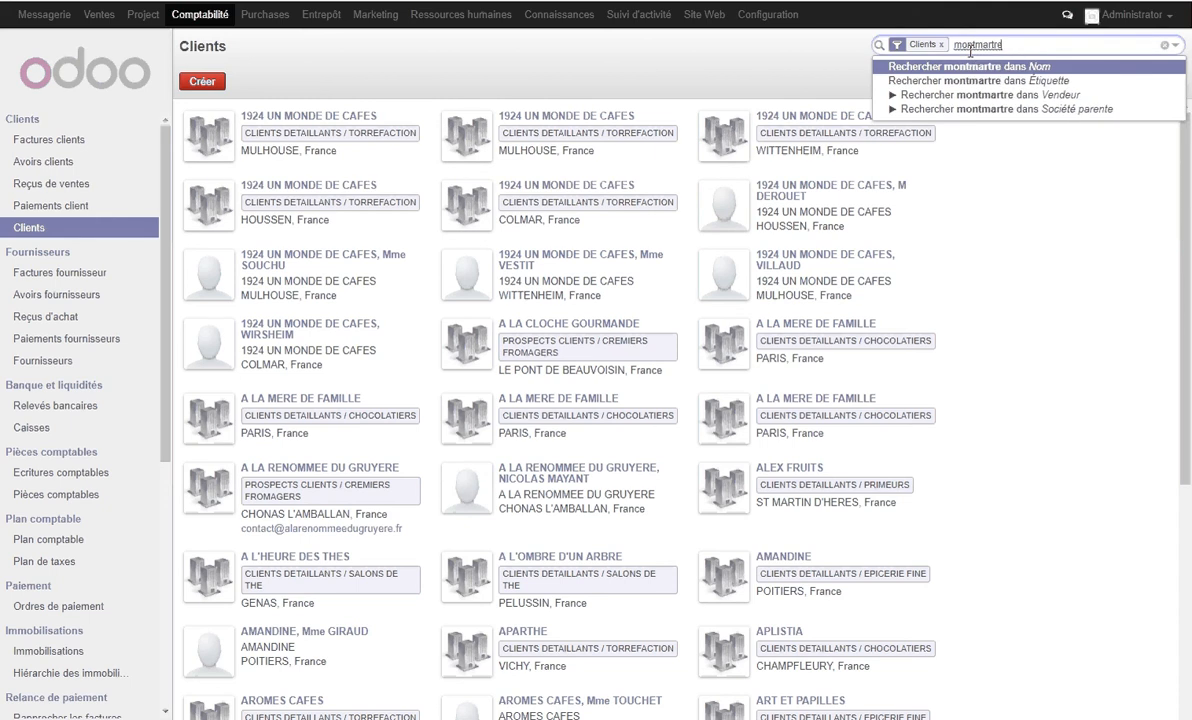
pyautogui.press('Return')
pyautogui.click(360, 125)
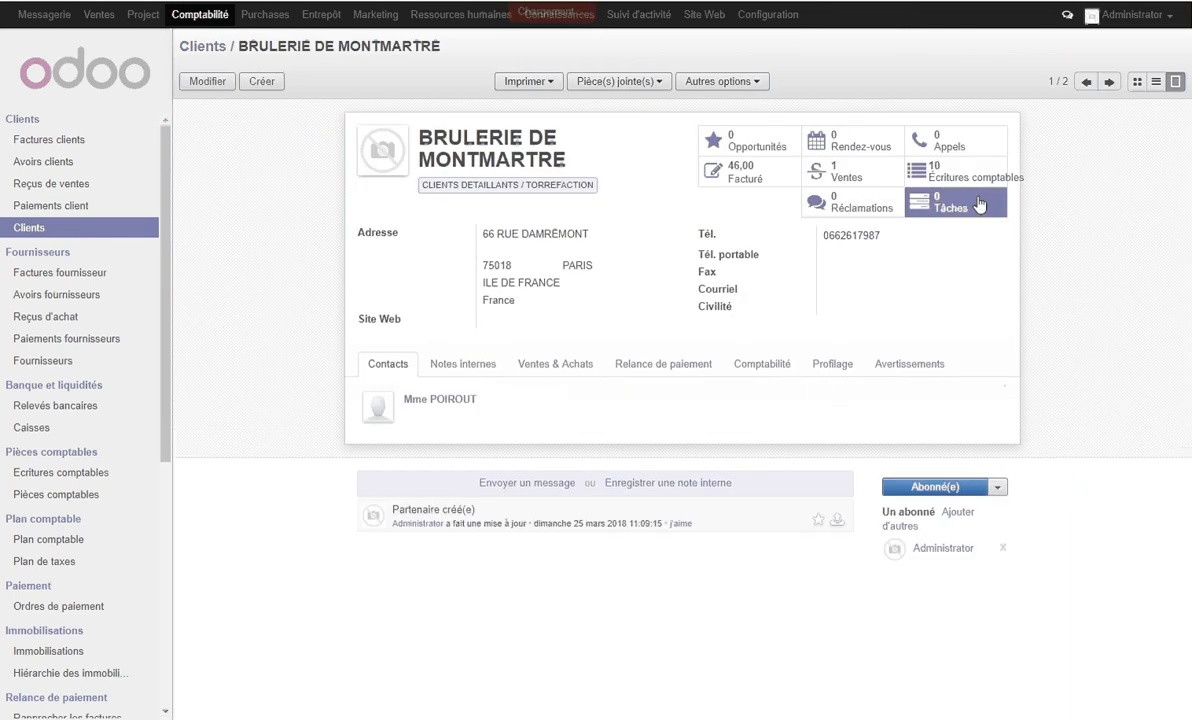
pyautogui.click(988, 186)
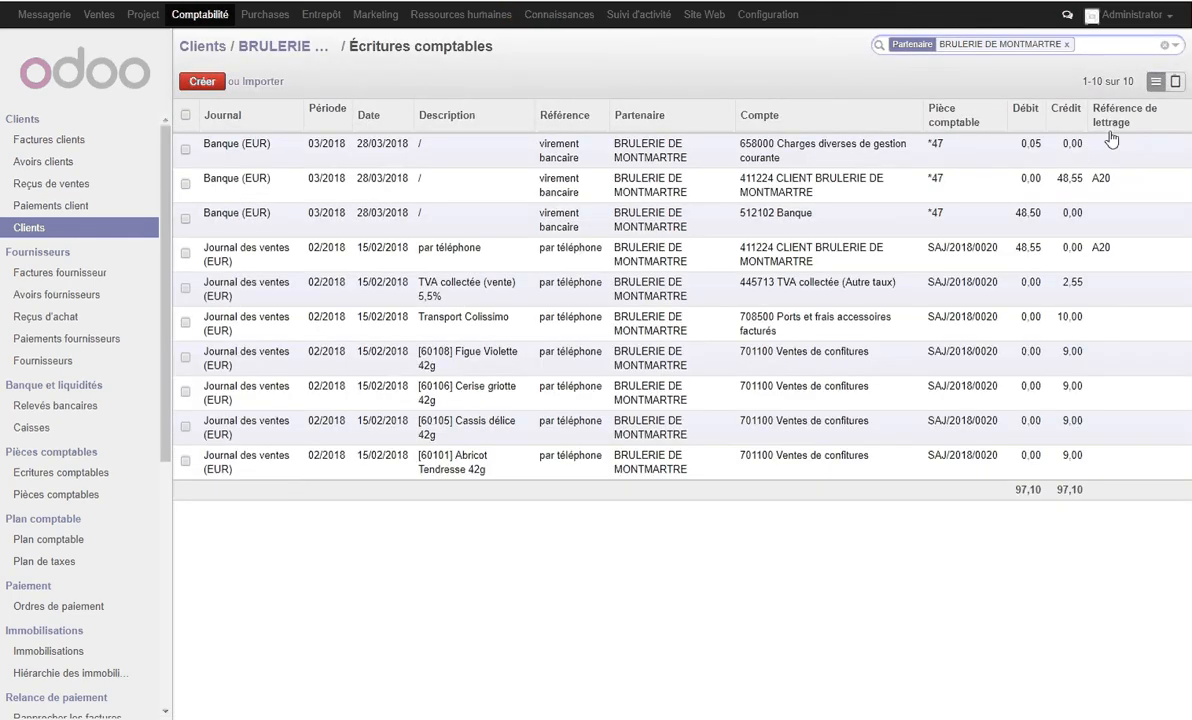
pyautogui.write('411')
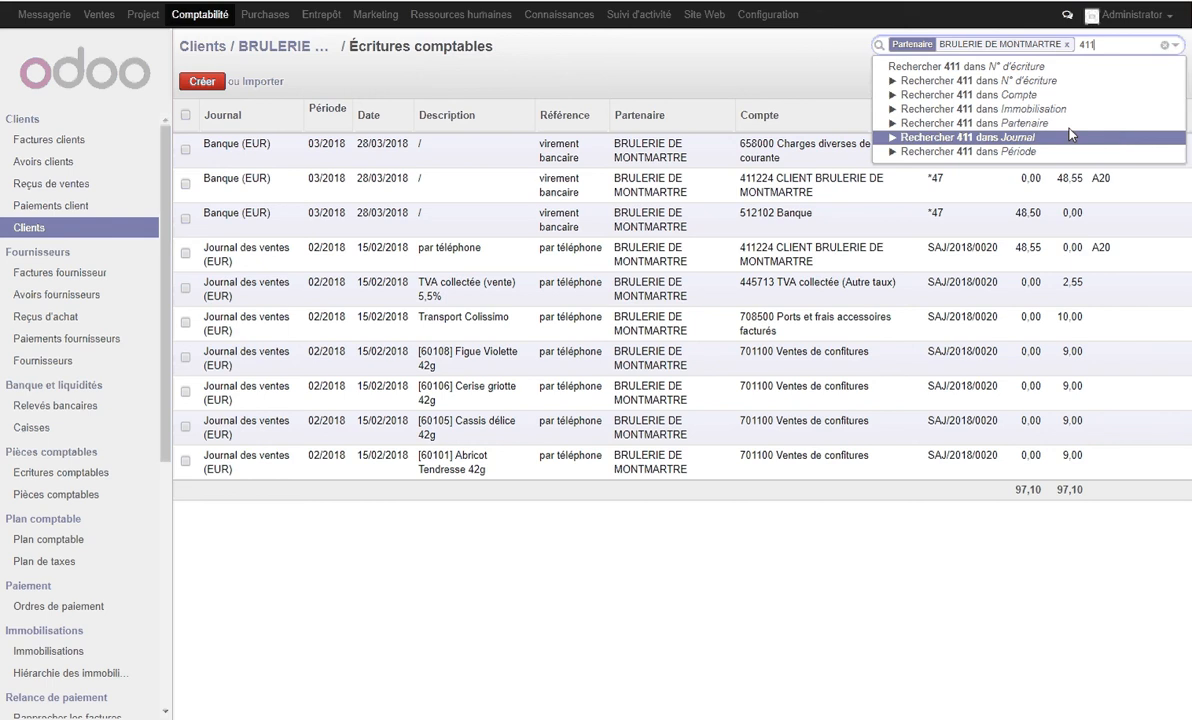
pyautogui.click(960, 80)
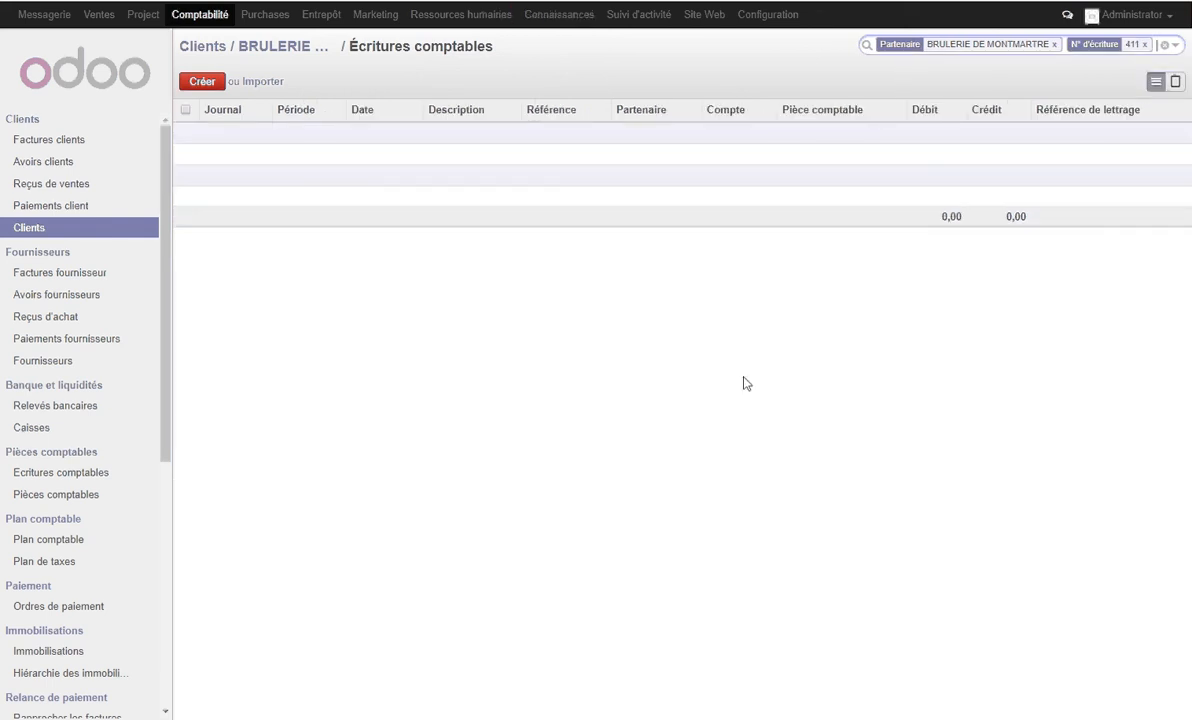
pyautogui.click(1145, 45)
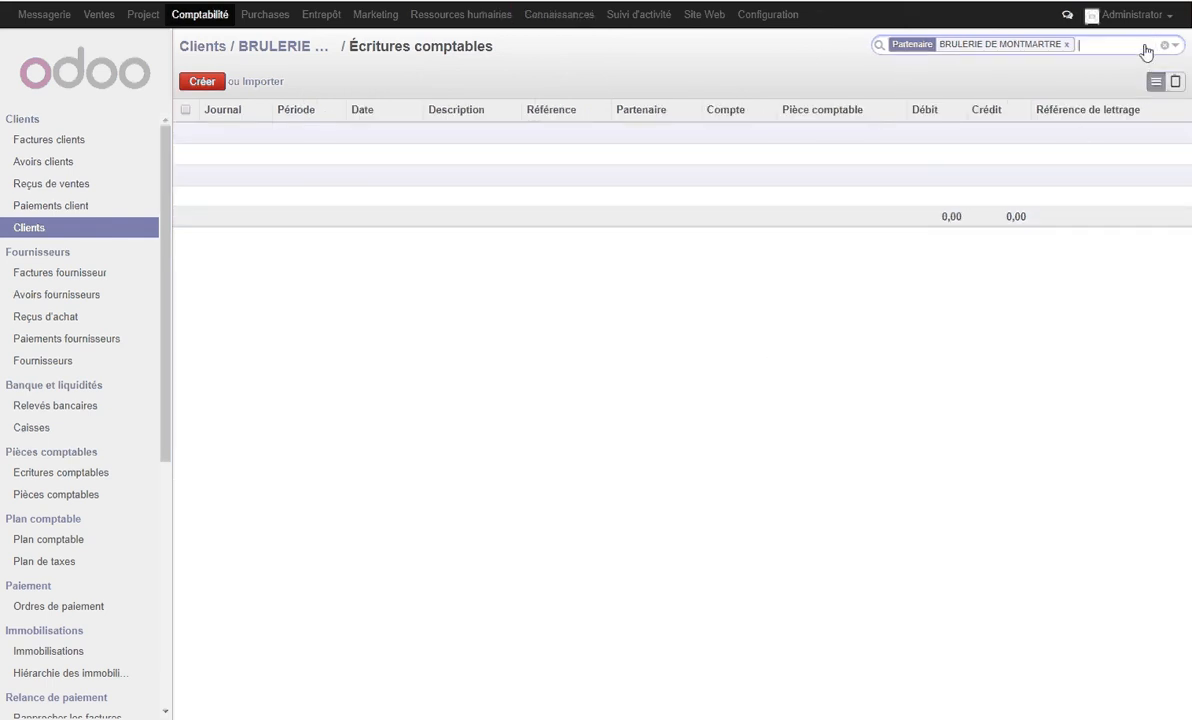
# - Filter the BRULERIE DE MONTMARTRE journal items on account 411
pyautogui.write('411')
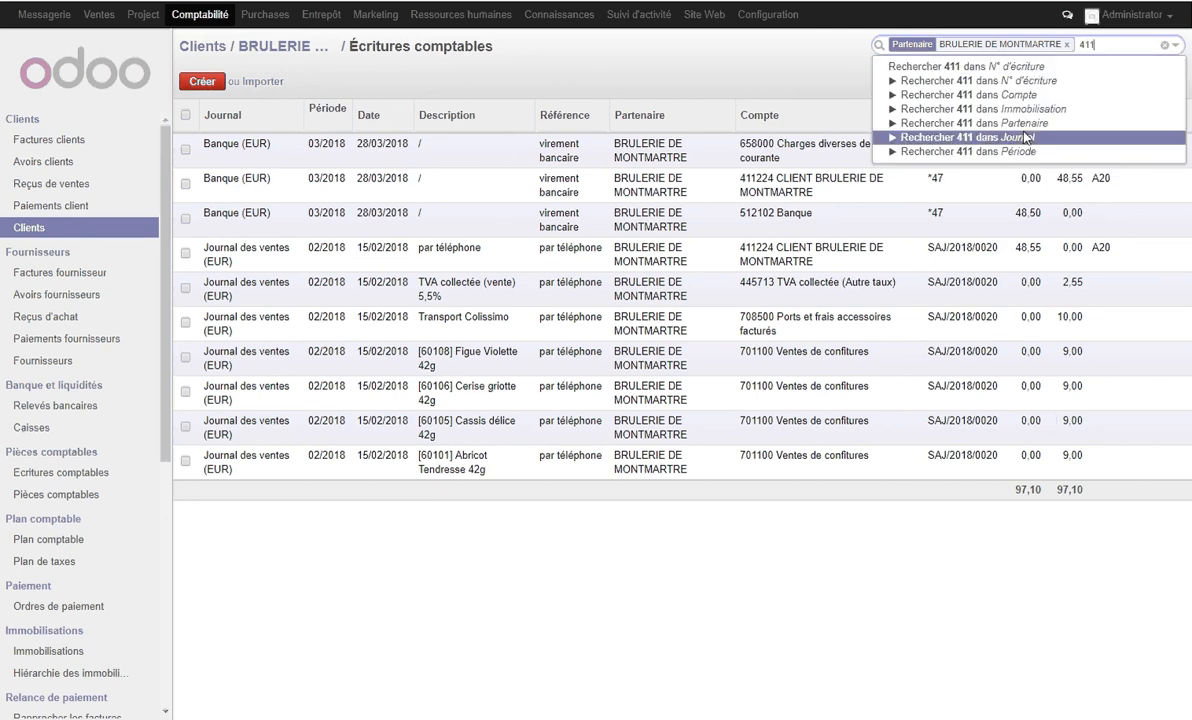
pyautogui.click(900, 95)
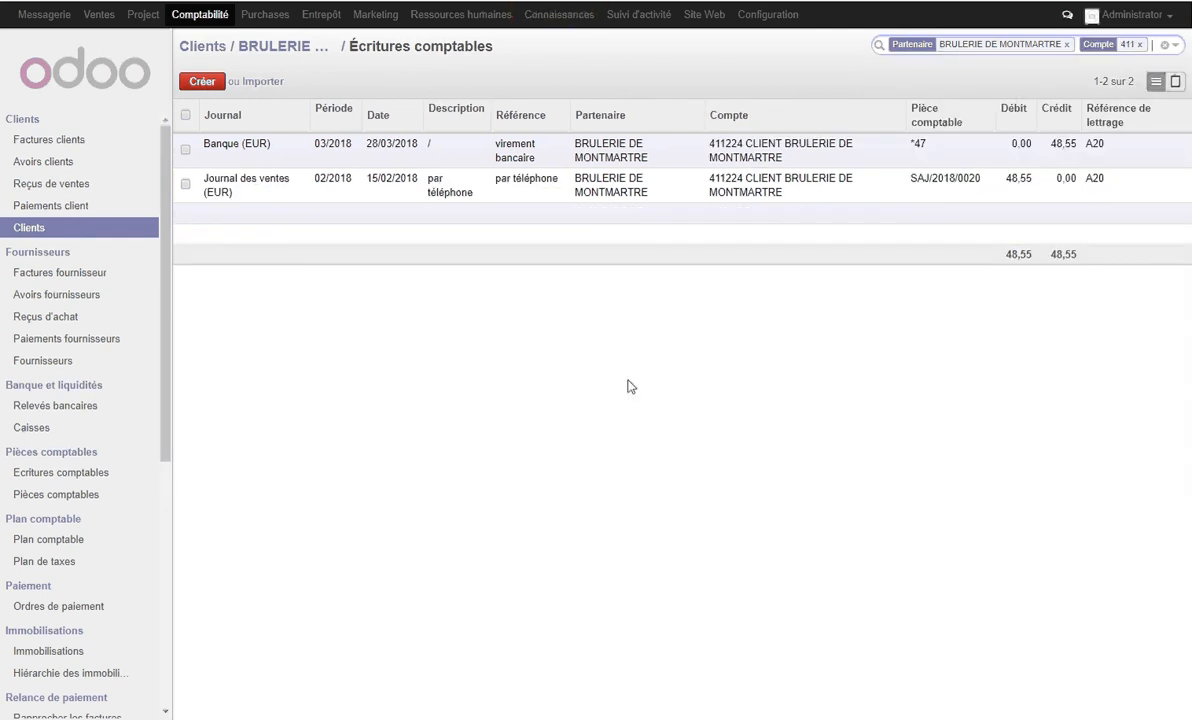